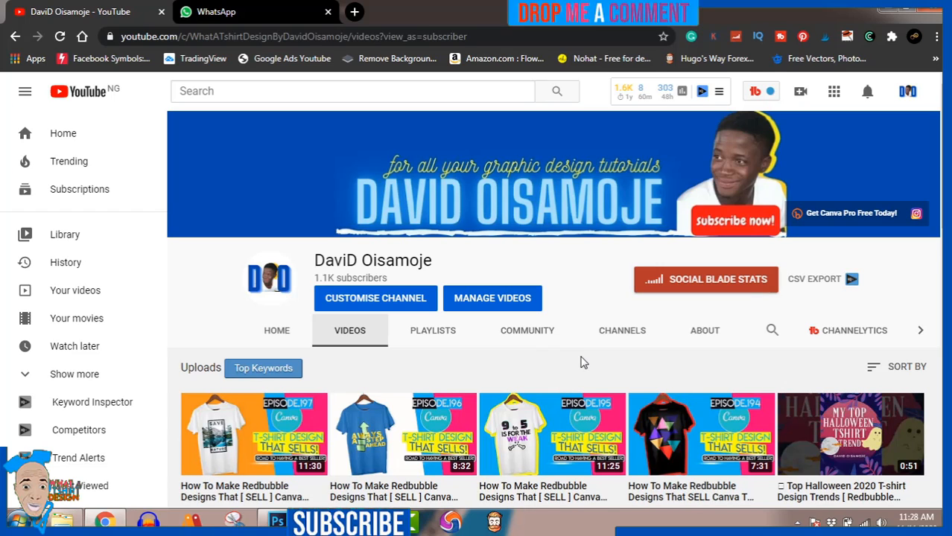
Step: Open the Canva home page in a new browser tab
left_click(355, 13)
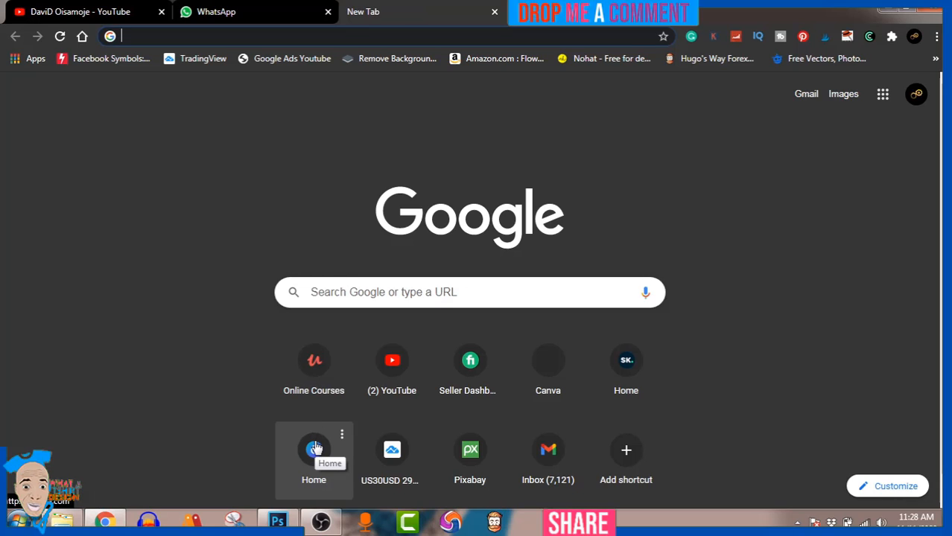
left_click(315, 448)
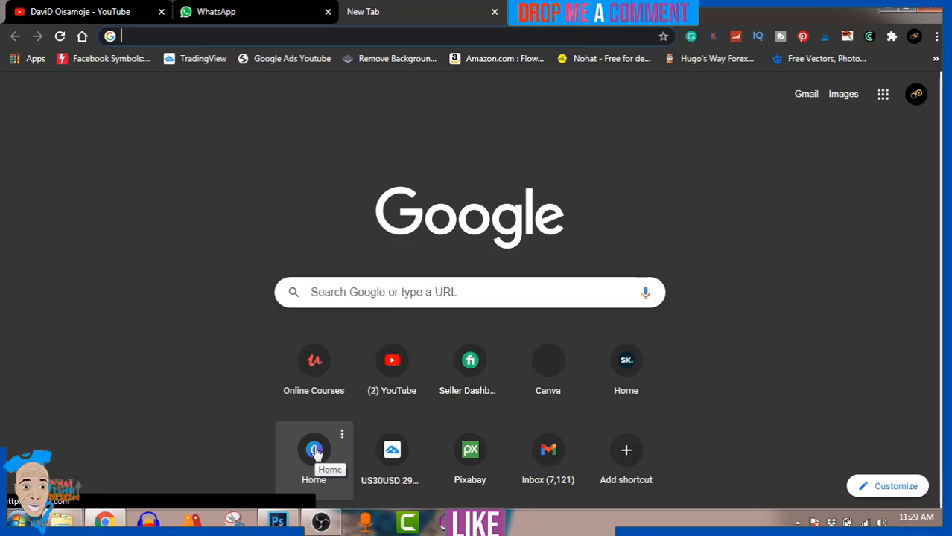
left_click(316, 451)
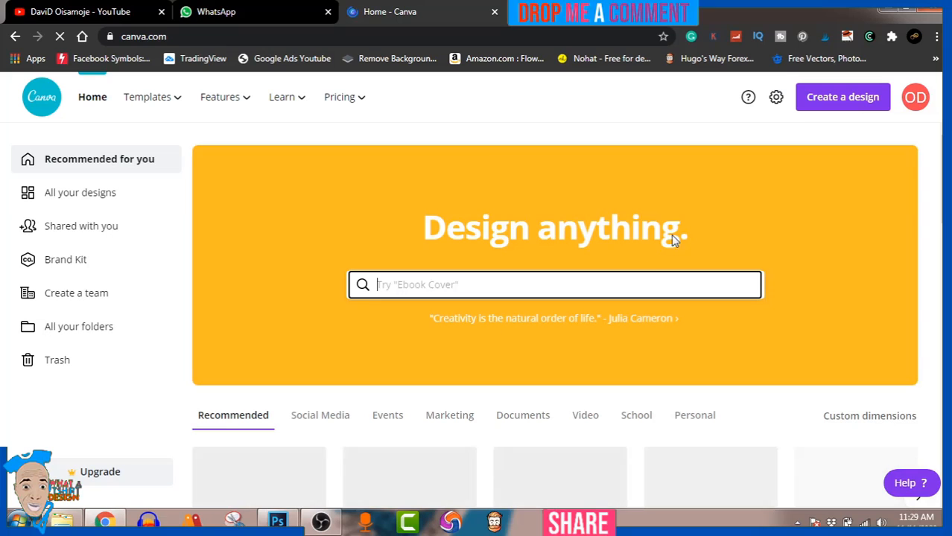
Step: Create a new blank design with custom dimensions of 4500 px width and 5400 px height
left_click(842, 102)
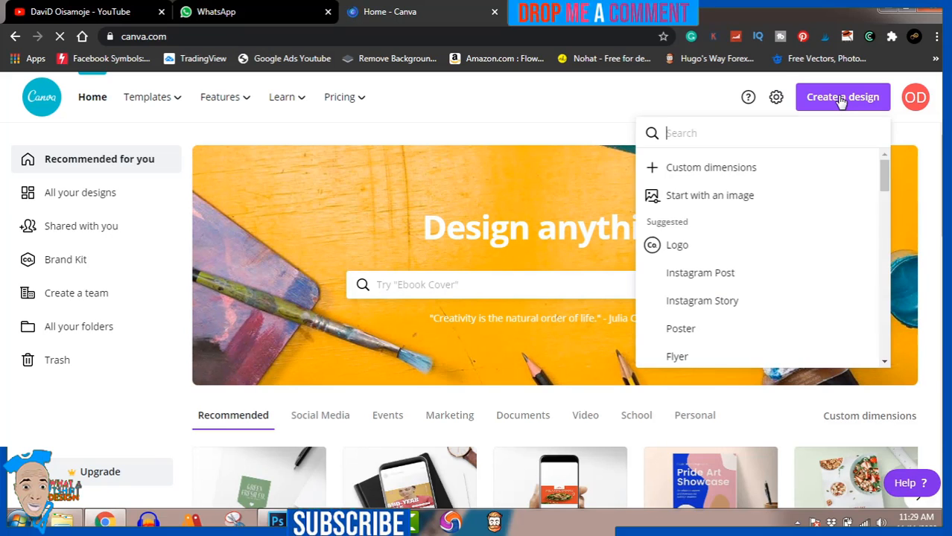
left_click(717, 168)
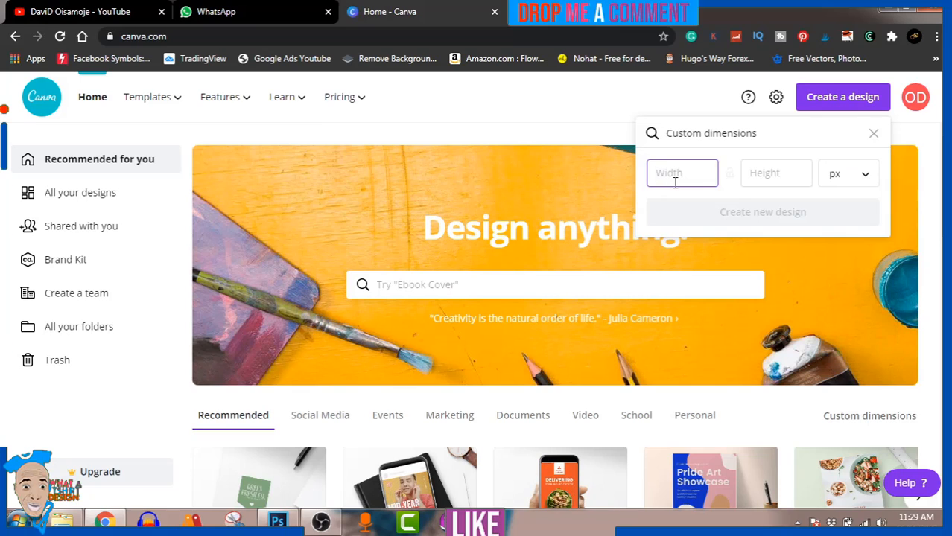
type("45")
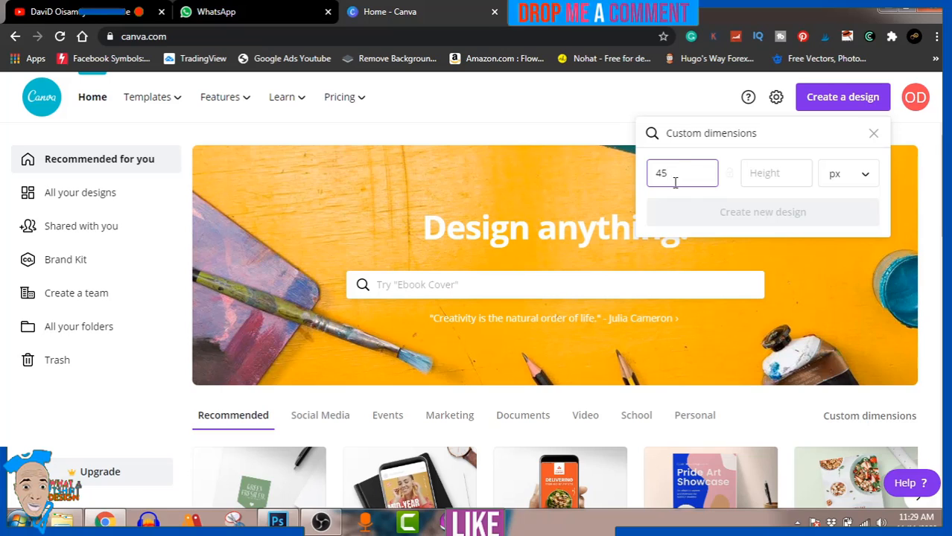
type("00")
left_click(746, 170)
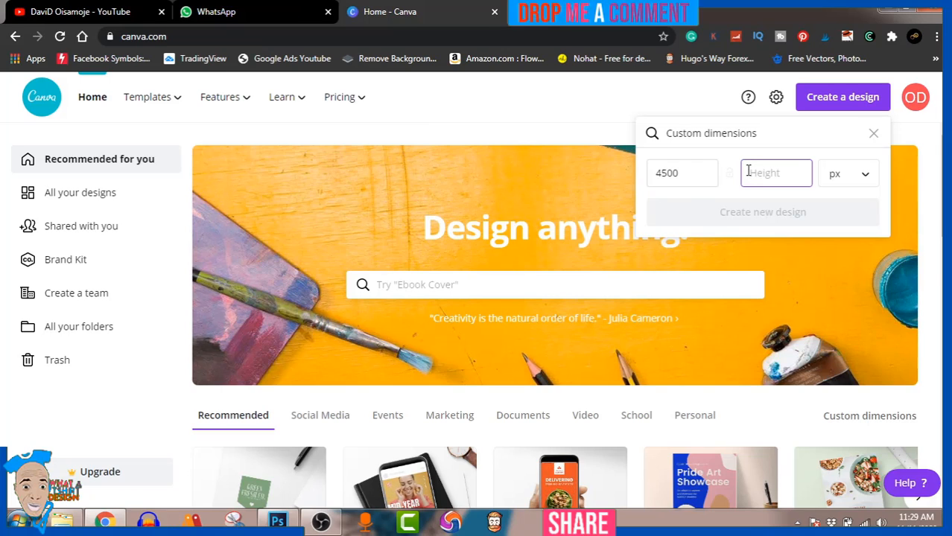
type("5400")
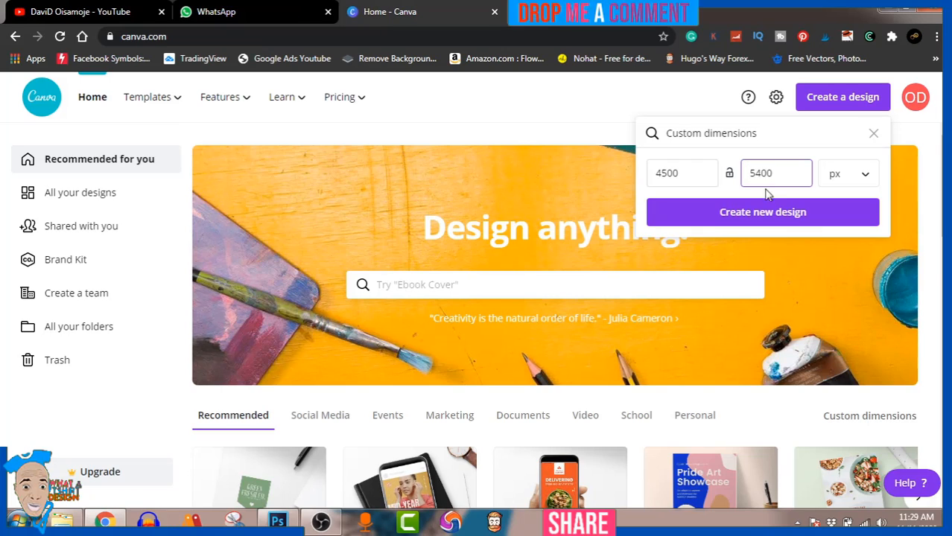
left_click(803, 215)
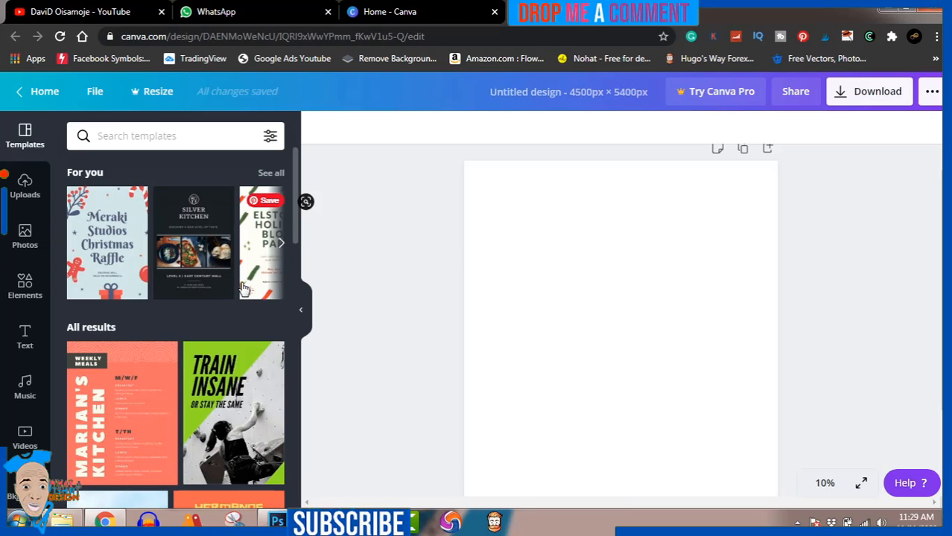
Step: Browse the ready-made text font combinations for a layout that suits the T-shirt design
left_click(25, 341)
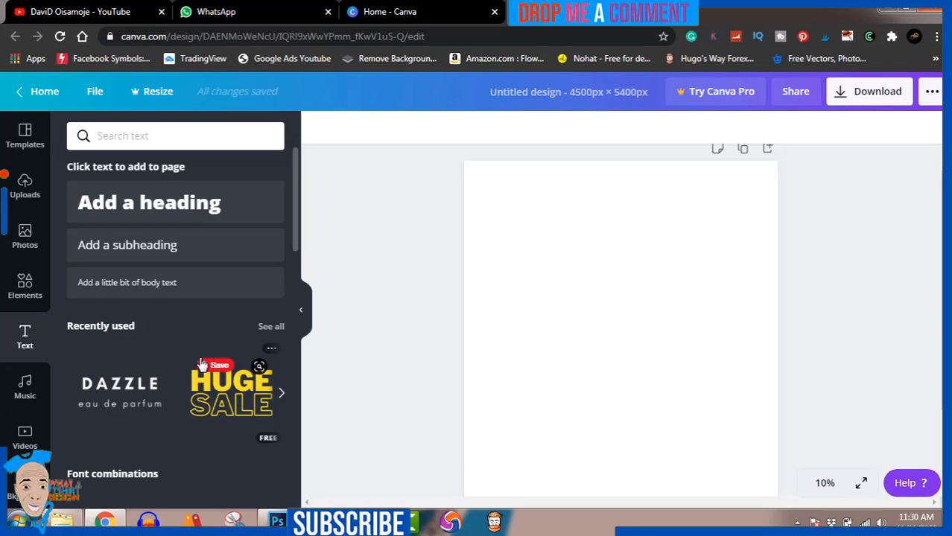
scroll(202, 384, "down", 3)
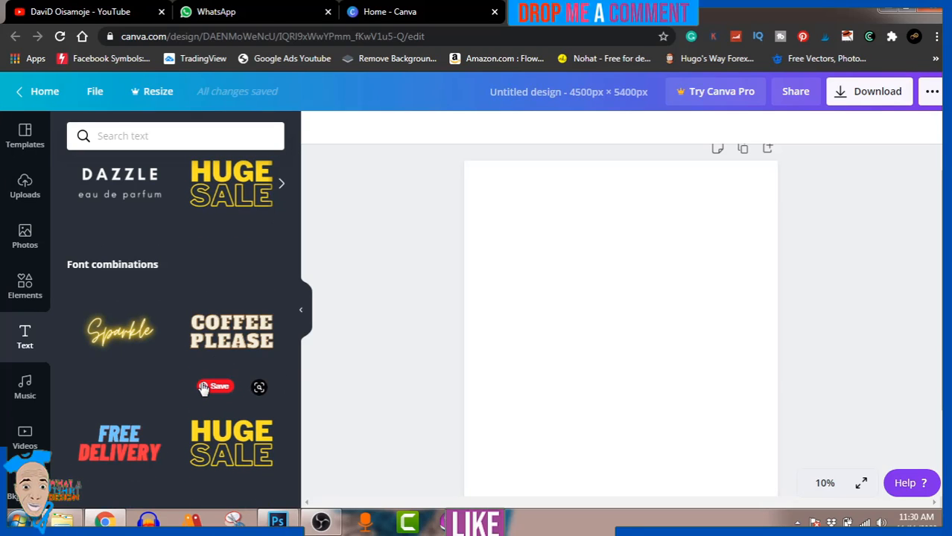
scroll(177, 359, "down", 5)
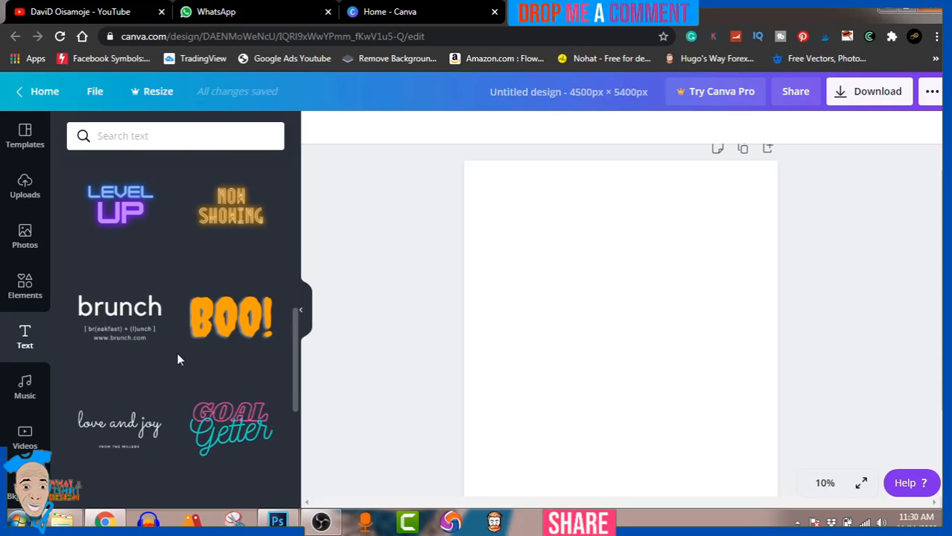
scroll(177, 359, "down", 5)
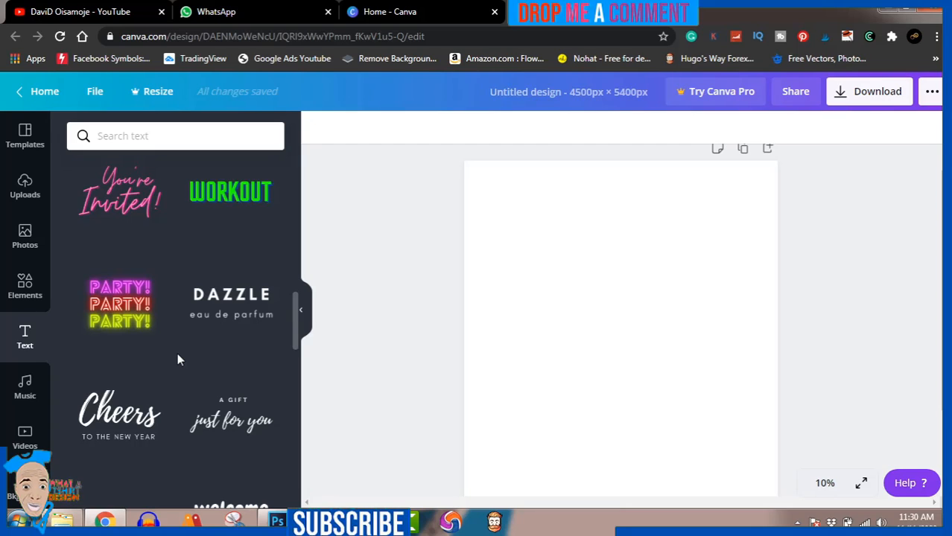
scroll(177, 359, "down", 8)
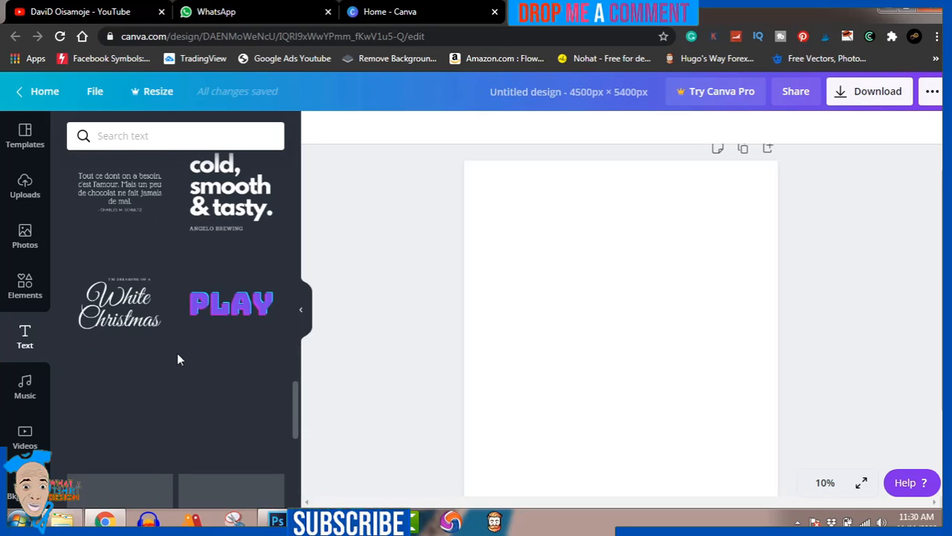
scroll(177, 360, "down", 5)
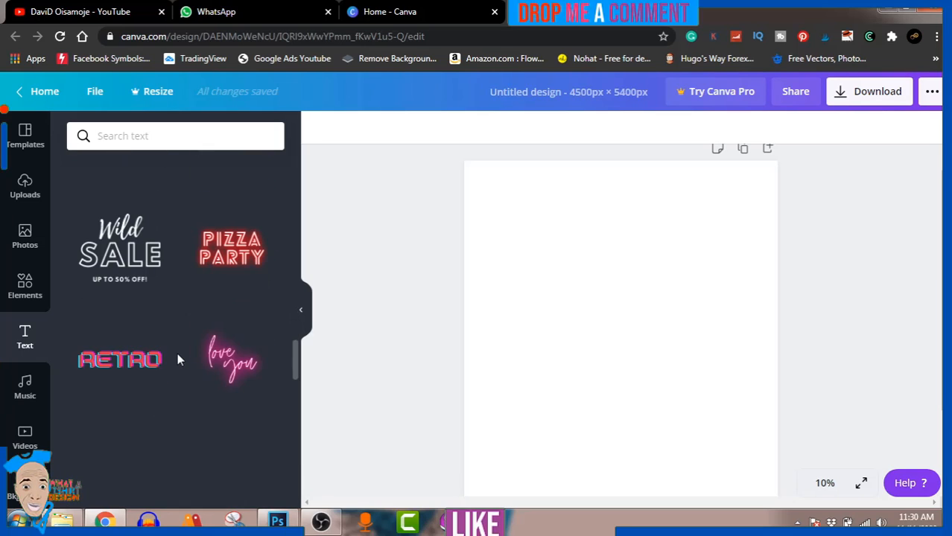
scroll(177, 359, "down", 4)
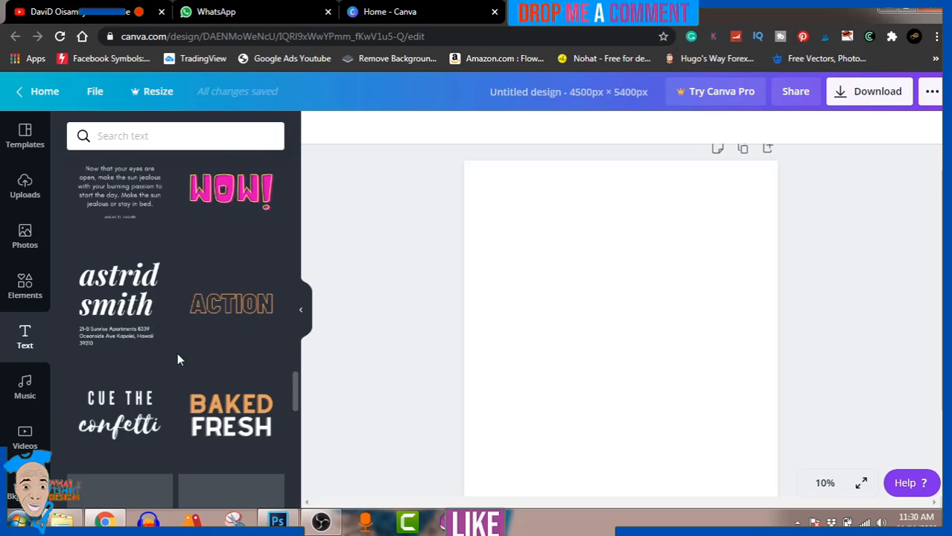
scroll(177, 360, "down", 3)
scroll(177, 360, "down", 3)
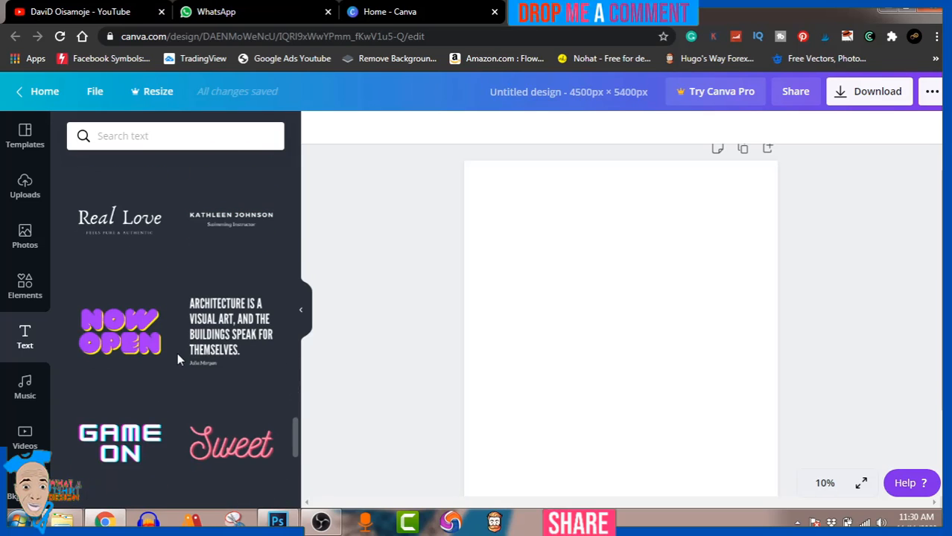
scroll(177, 355, "down", 6)
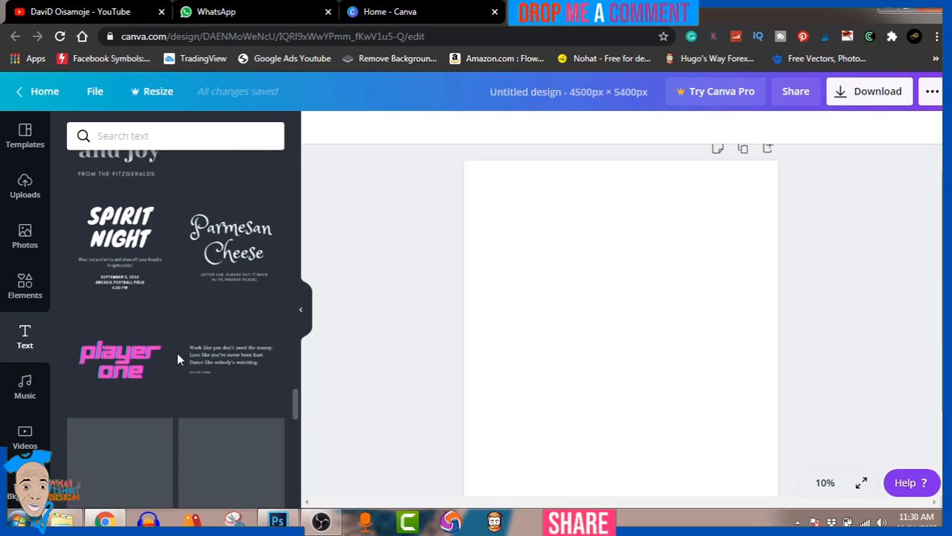
scroll(177, 359, "down", 8)
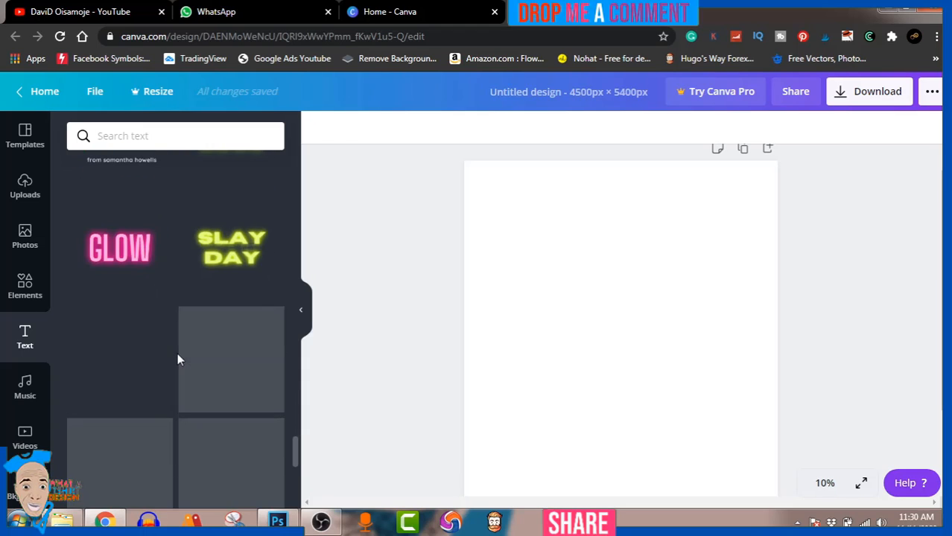
scroll(178, 360, "up", 3)
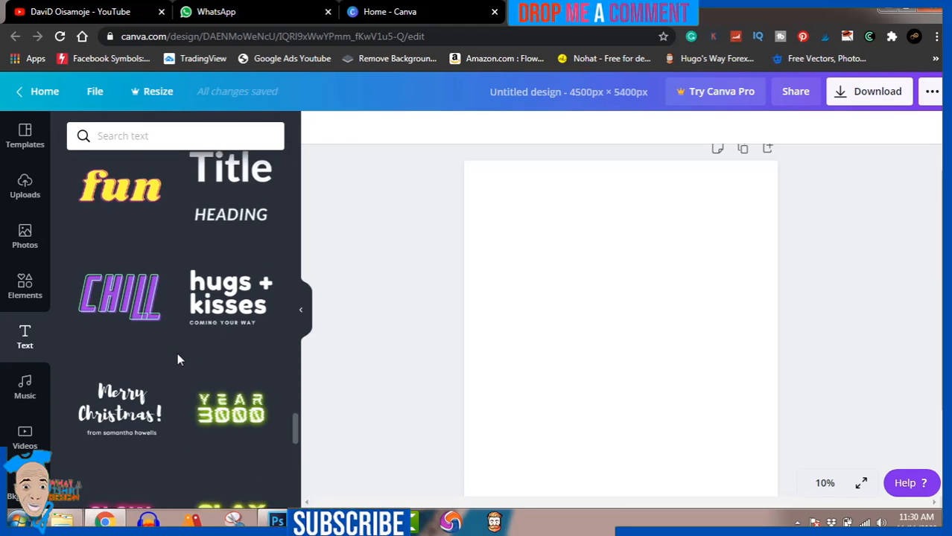
scroll(177, 360, "down", 2)
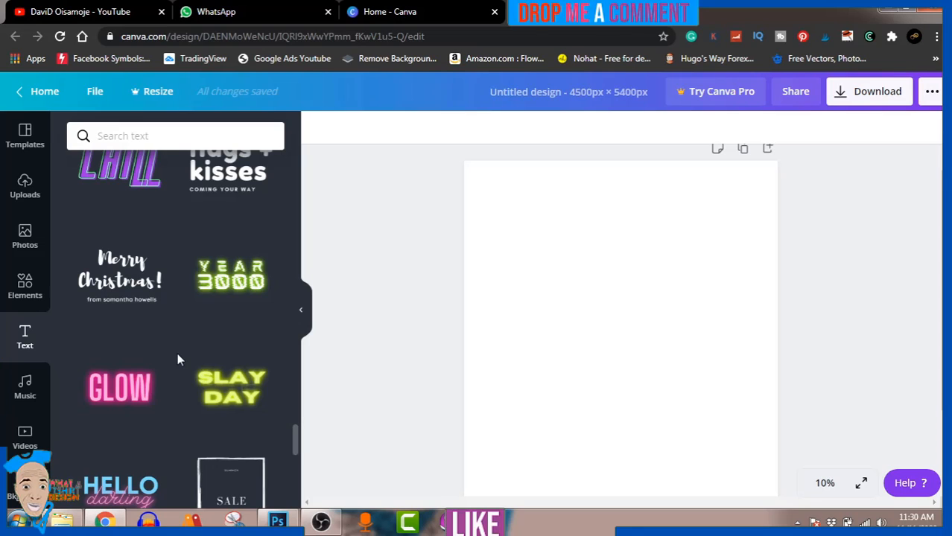
scroll(177, 360, "down", 3)
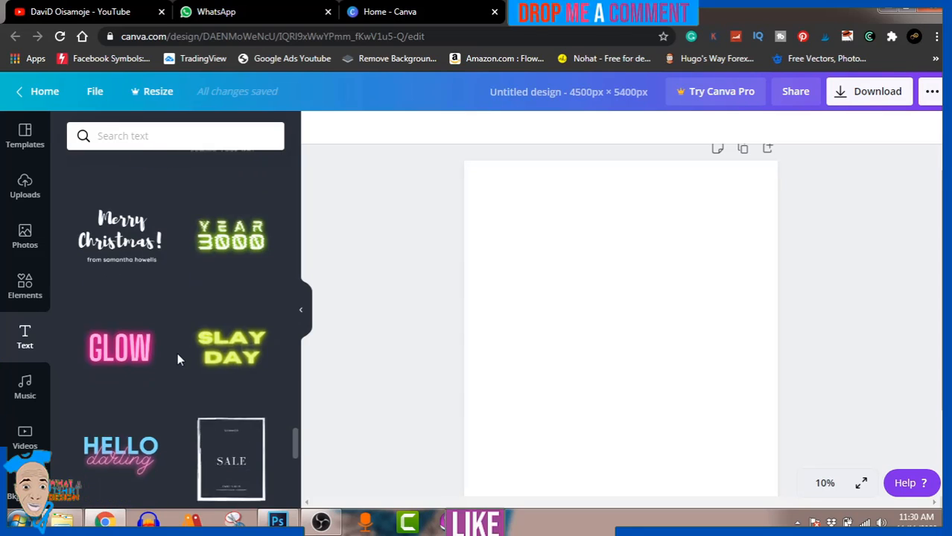
scroll(178, 360, "down", 3)
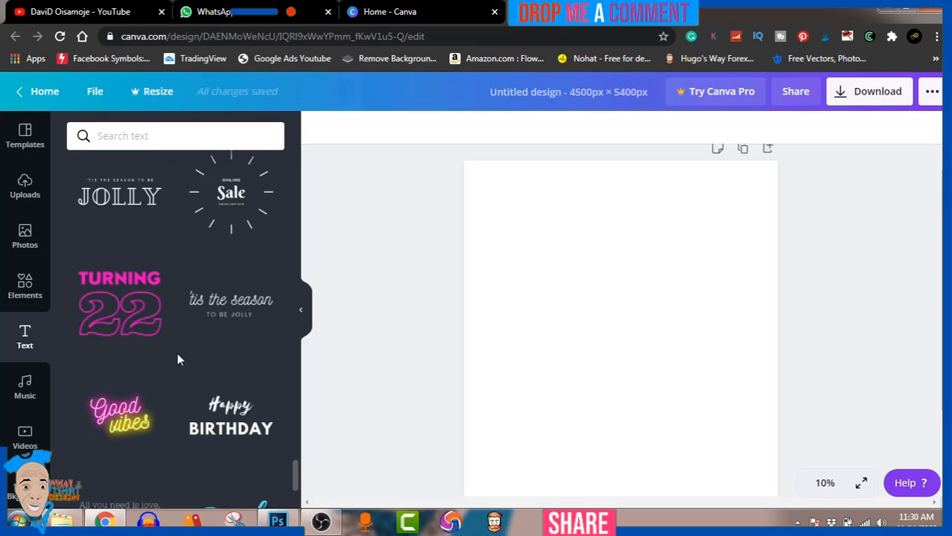
scroll(177, 360, "down", 2)
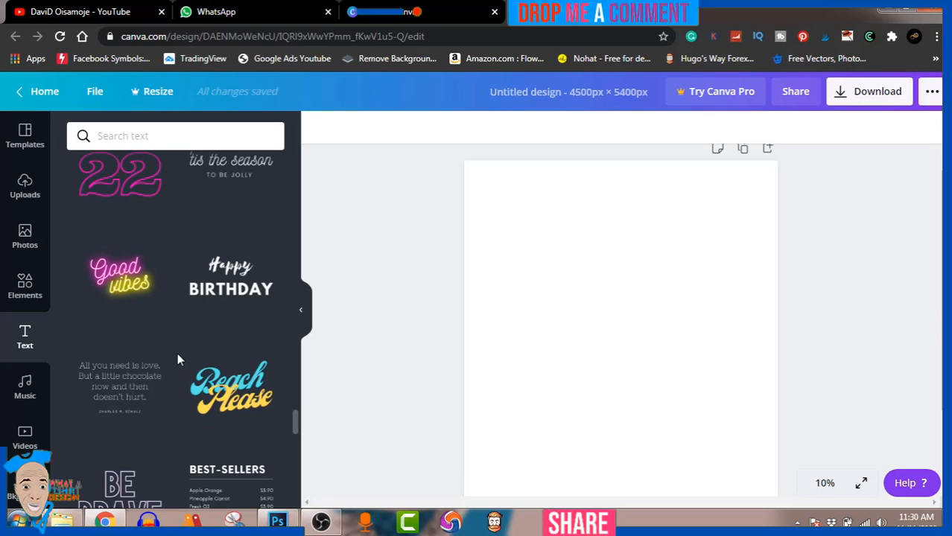
scroll(177, 360, "down", 4)
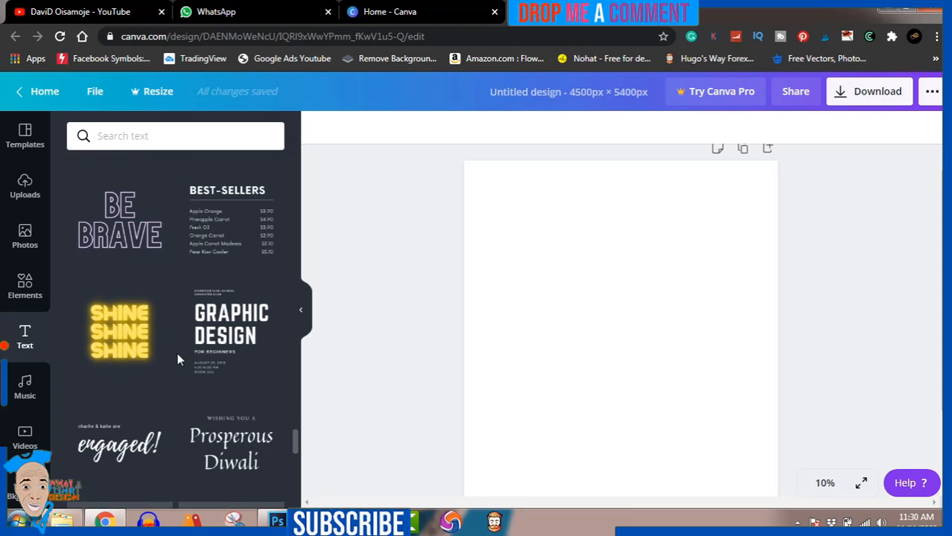
scroll(177, 359, "down", 4)
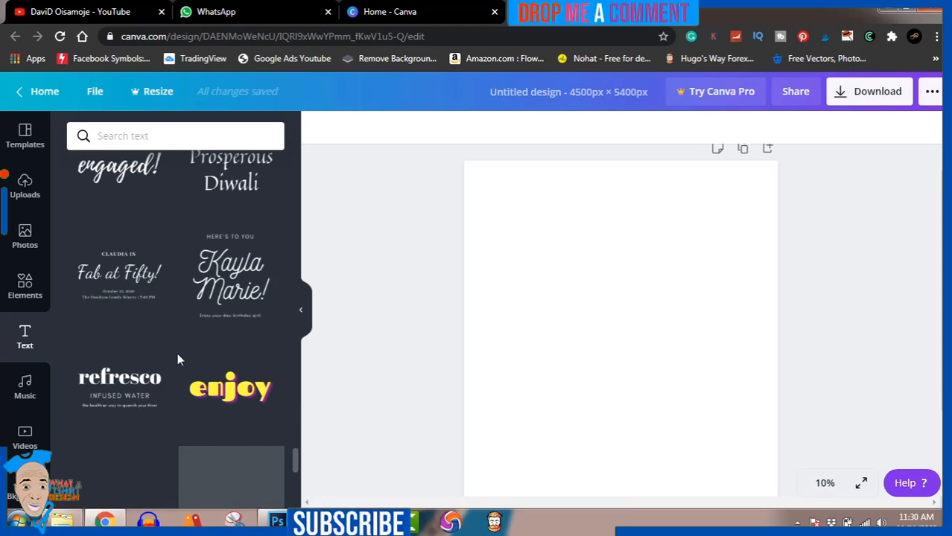
scroll(177, 360, "down", 6)
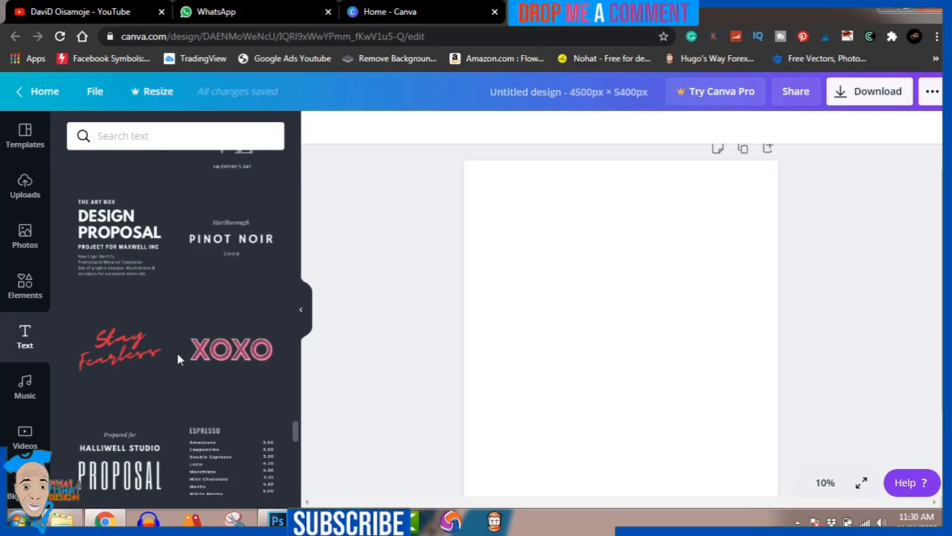
scroll(177, 359, "down", 5)
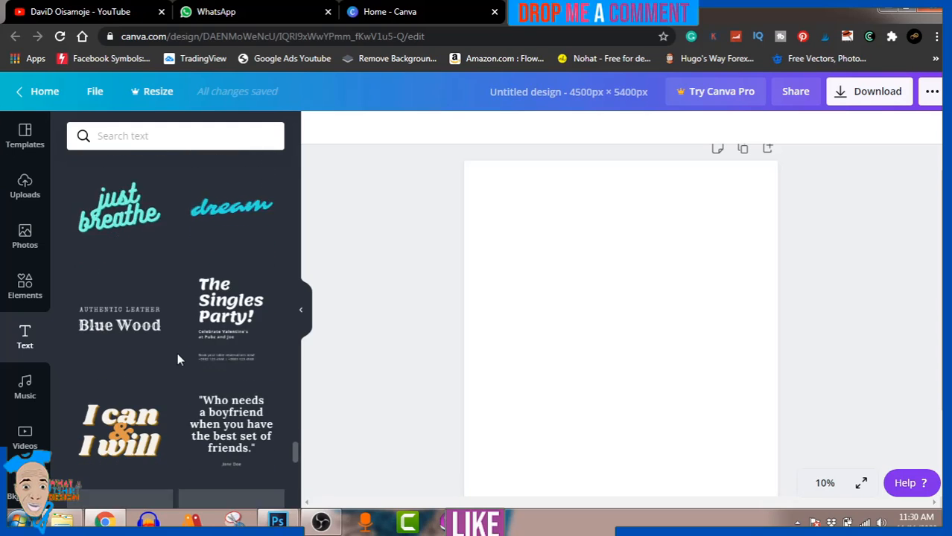
scroll(178, 359, "down", 4)
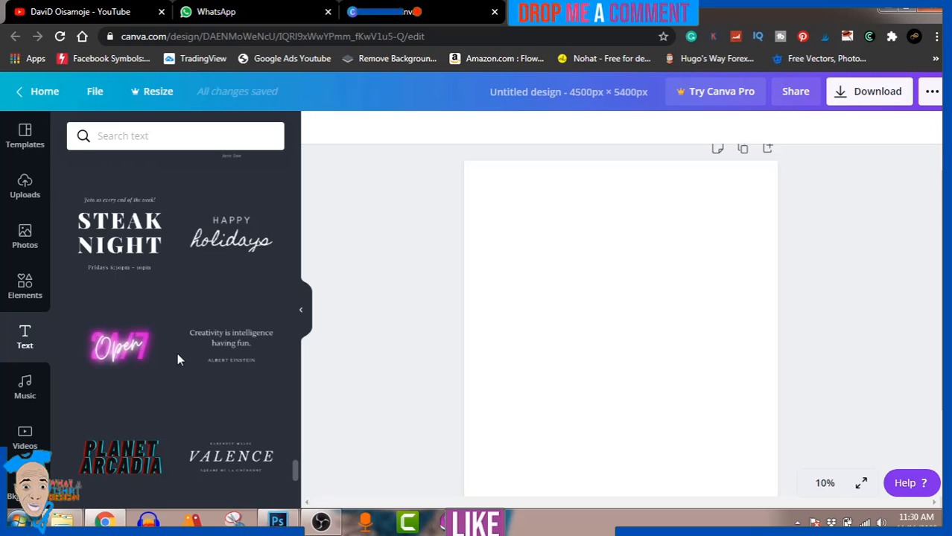
scroll(178, 360, "down", 2)
scroll(178, 359, "down", 3)
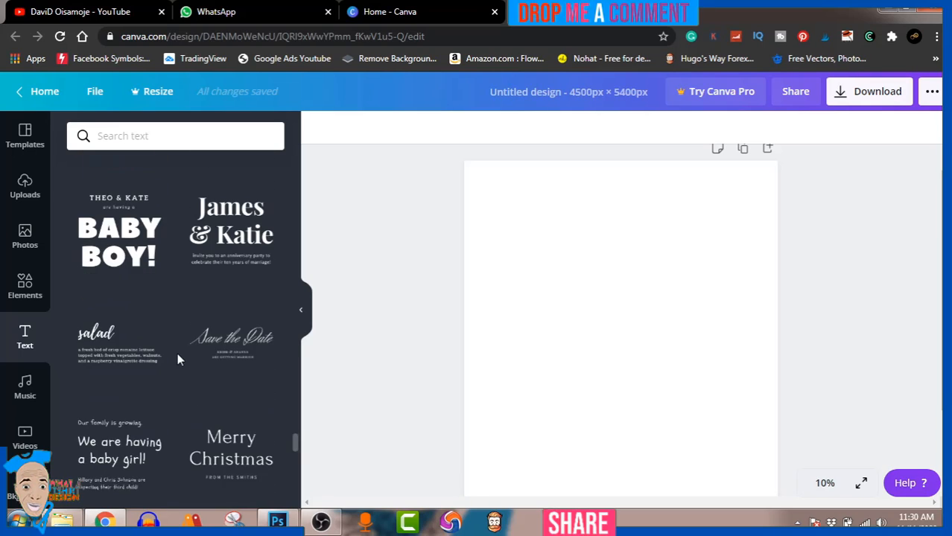
scroll(178, 359, "down", 5)
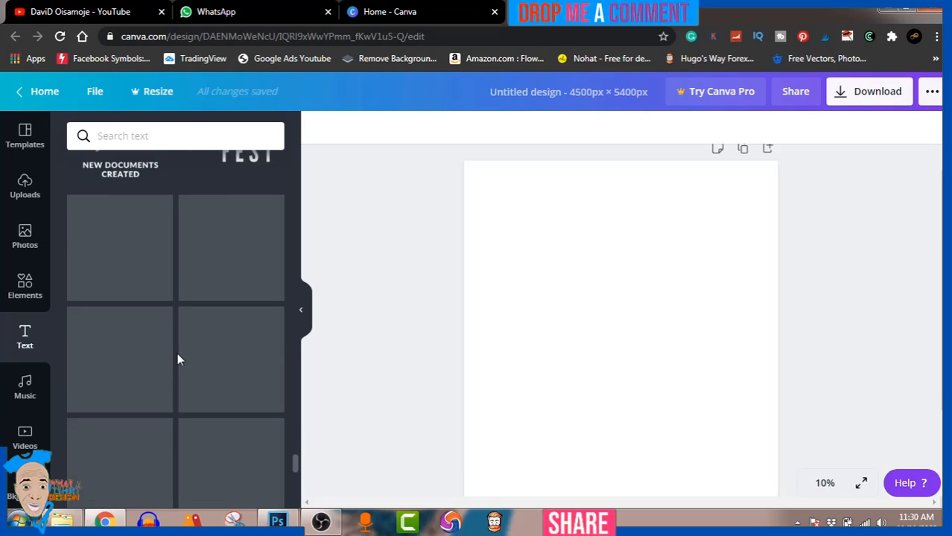
scroll(177, 360, "down", 6)
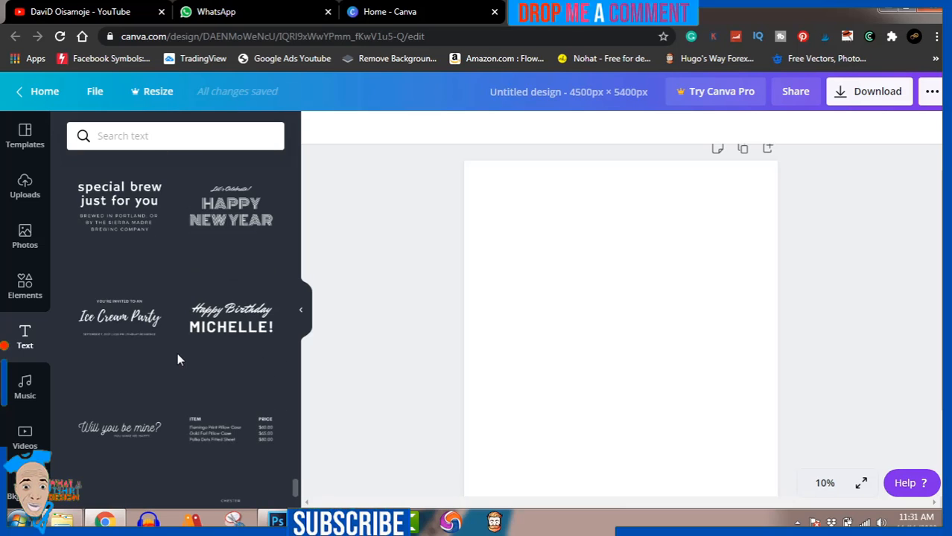
Step: Add the "Let's Celebrate! Happy New Year" font combination to the page and enlarge it to about two thirds of the page width
scroll(178, 359, "down", 2)
scroll(178, 360, "up", 2)
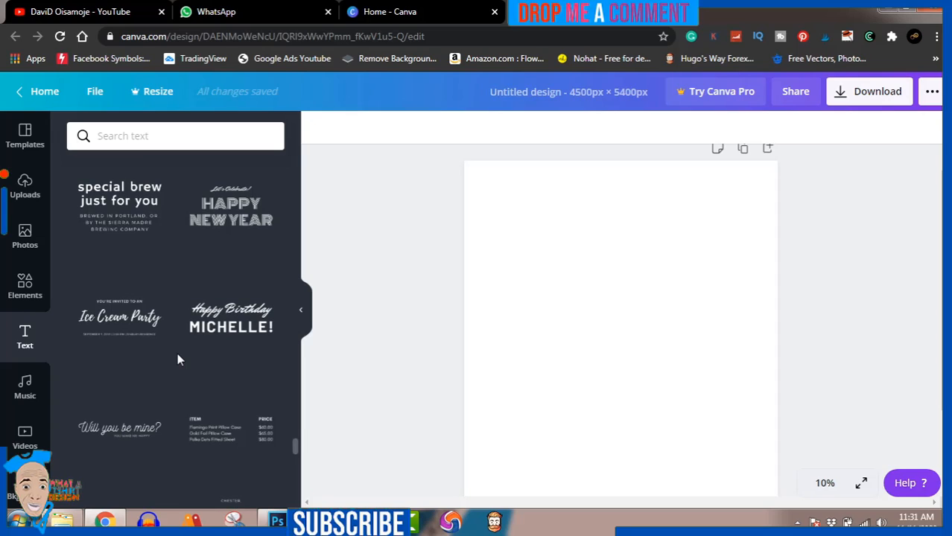
left_click(241, 216)
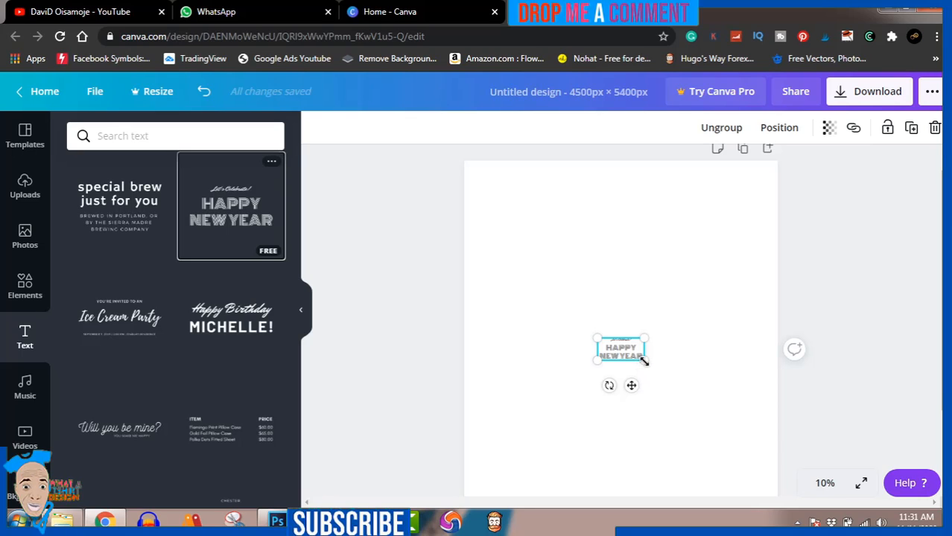
left_click_drag(644, 360, 886, 445)
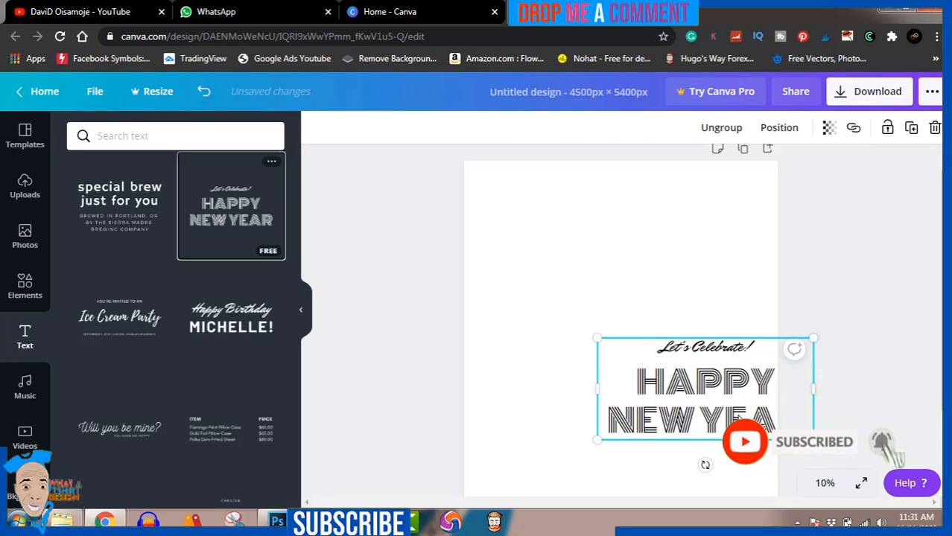
Step: Centre the text combination in the page's upper half and ungroup it to delete the "Let's Celebrate!" line
left_click_drag(736, 418, 652, 296)
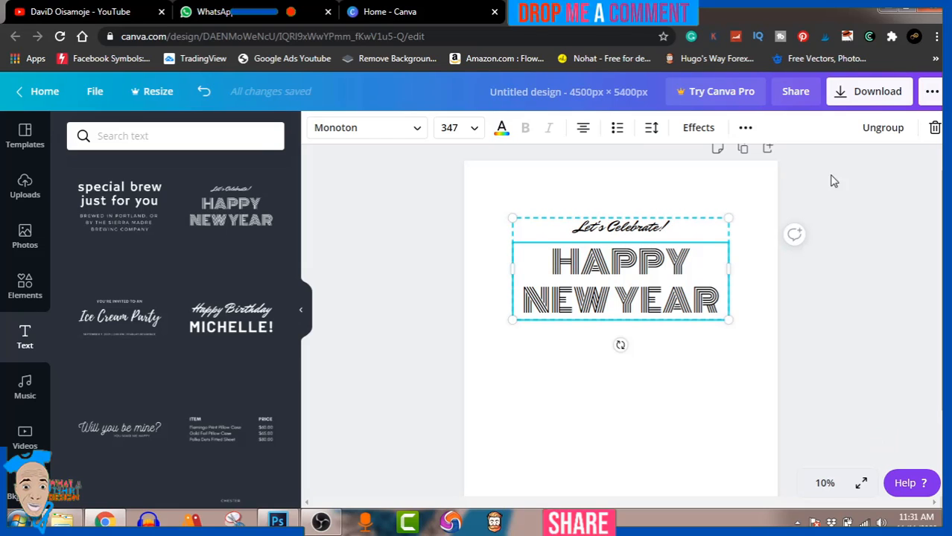
left_click(886, 129)
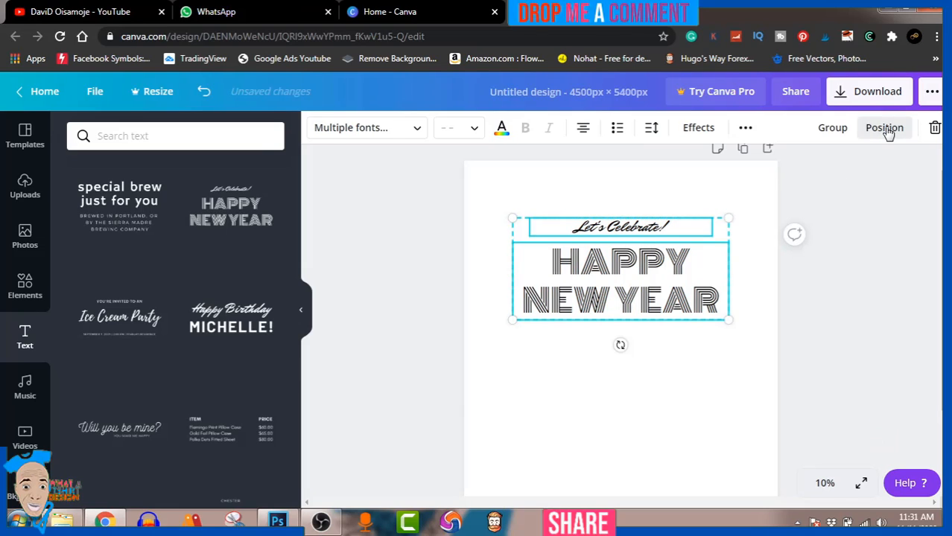
left_click(869, 268)
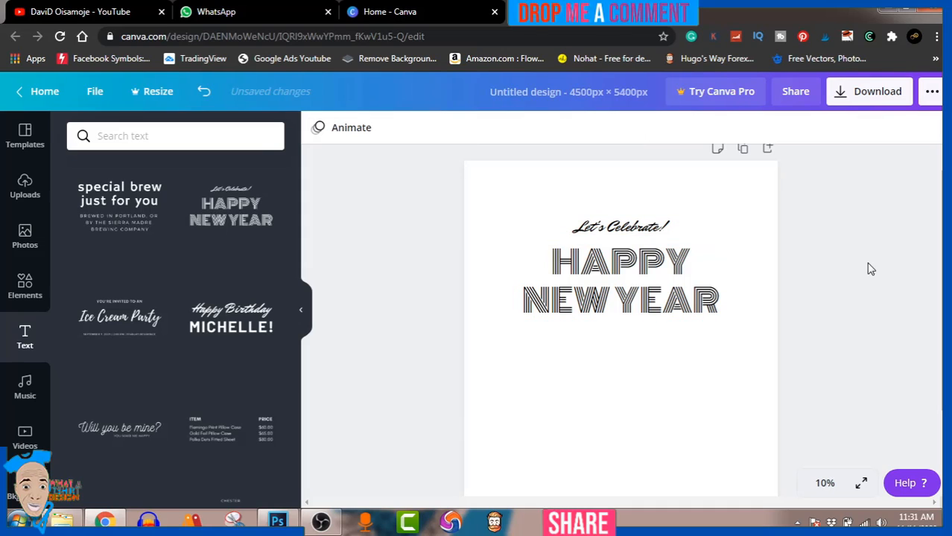
left_click(662, 227)
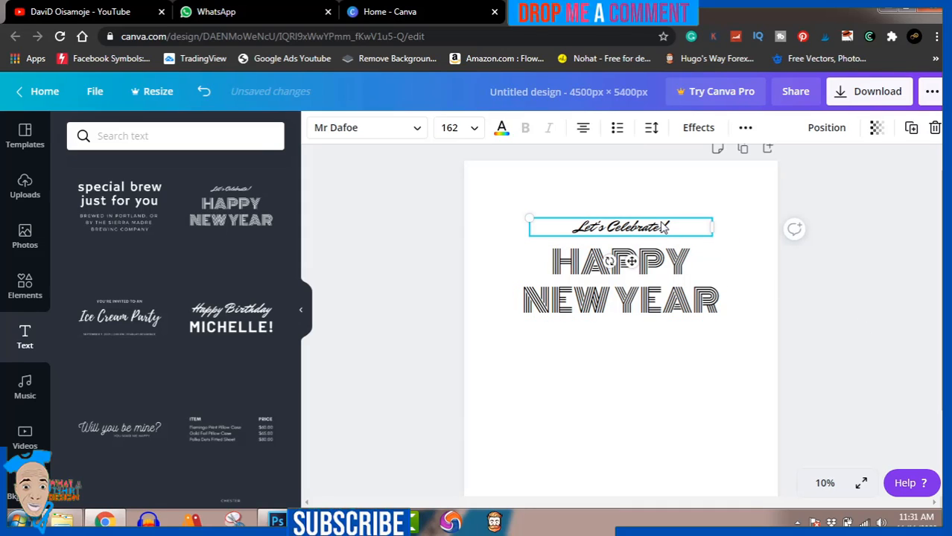
key("Delete")
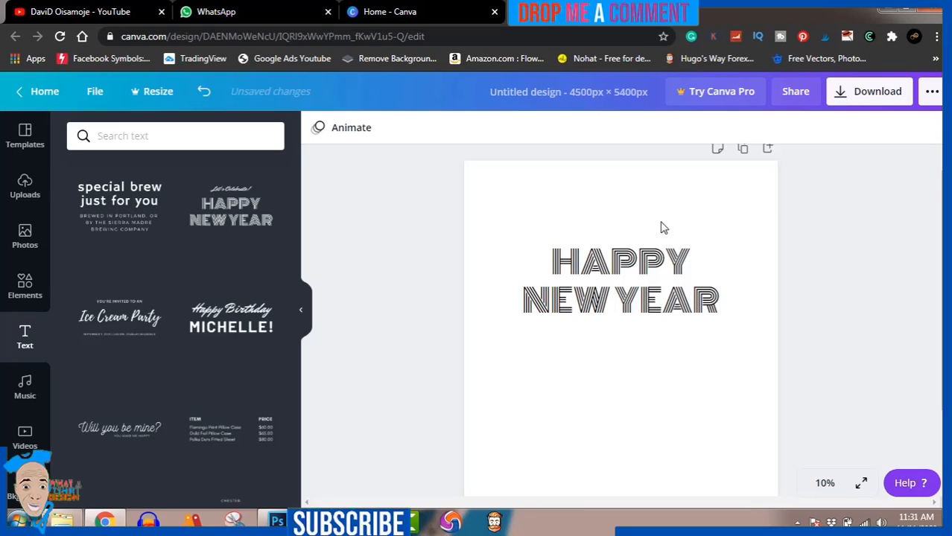
Step: Replace the whole "HAPPY NEW YEAR" text with "FEAR"
left_click(661, 304)
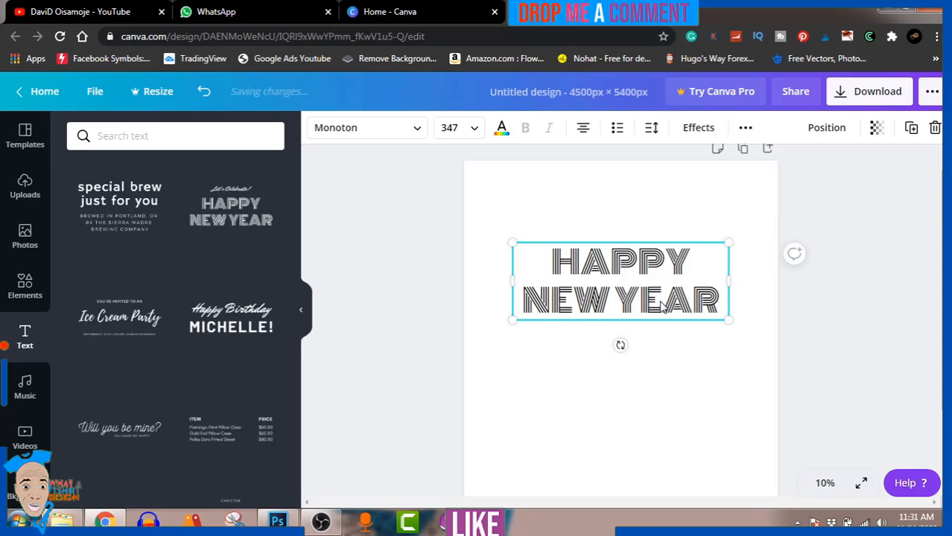
double_click(661, 304)
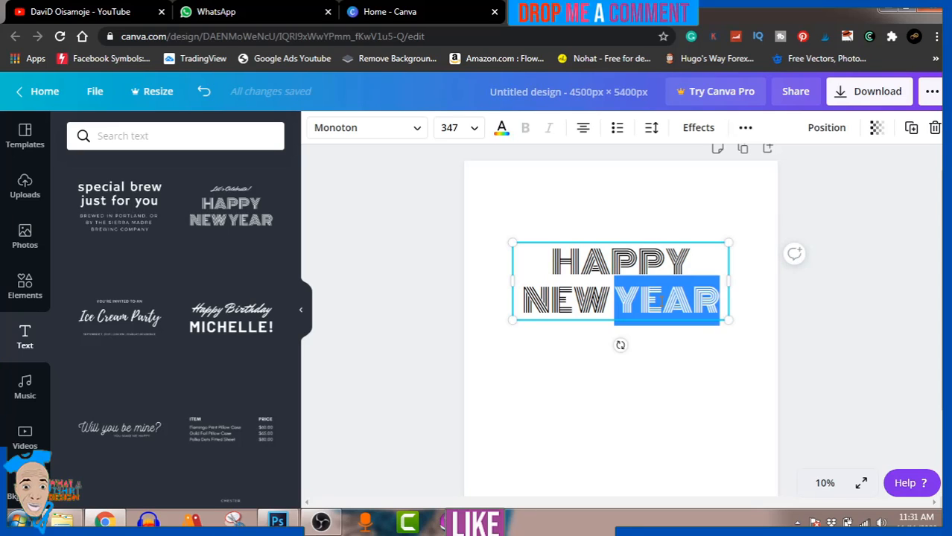
triple_click(661, 301)
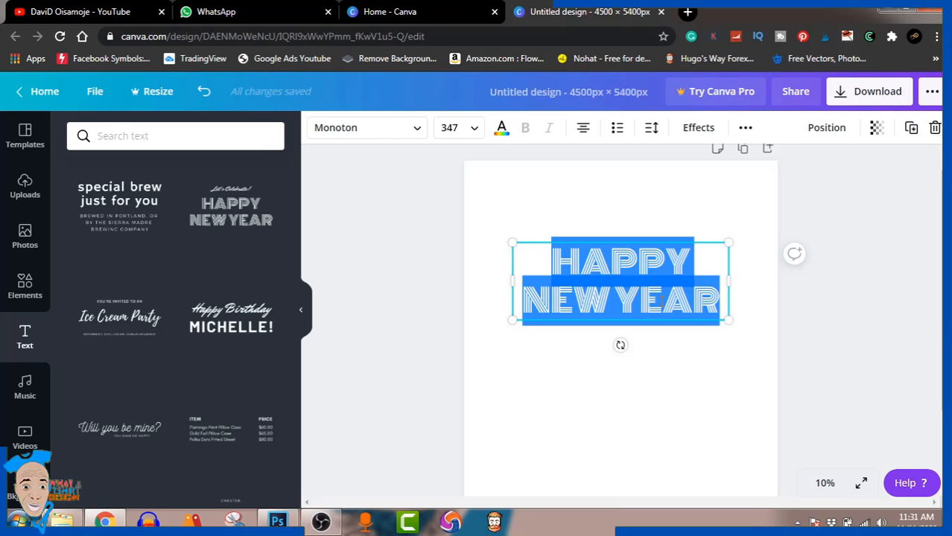
type("FEAR")
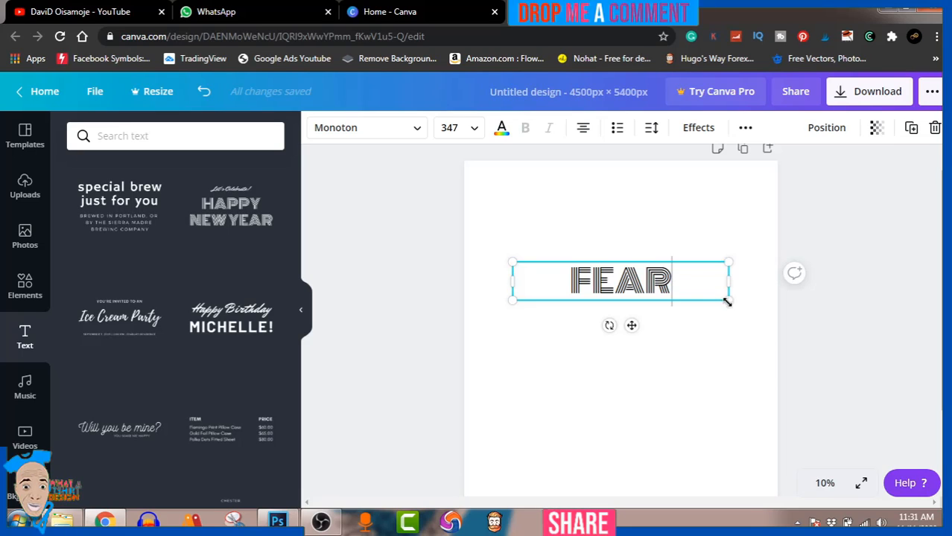
Step: Enlarge the "FEAR" text to font size 591 and centre it horizontally in the upper part of the page
left_click_drag(726, 300, 799, 303)
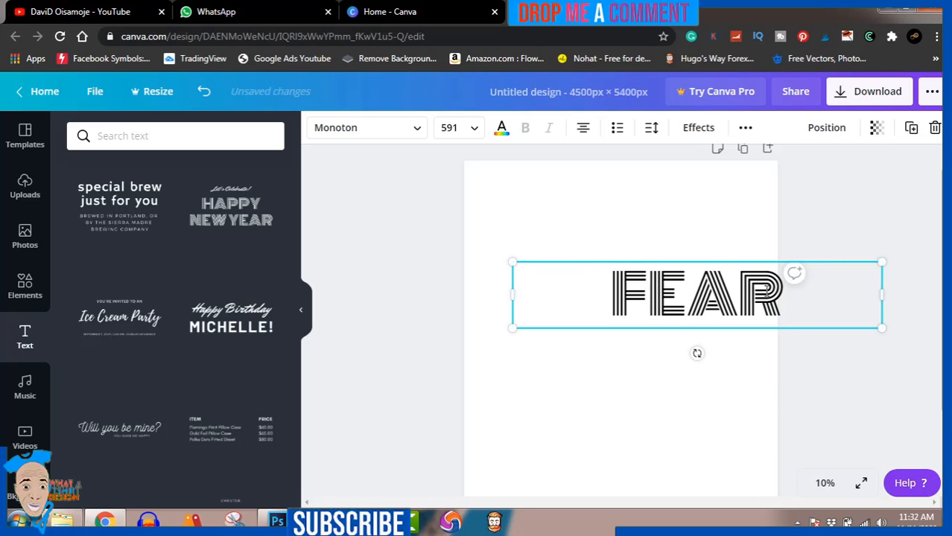
left_click(834, 224)
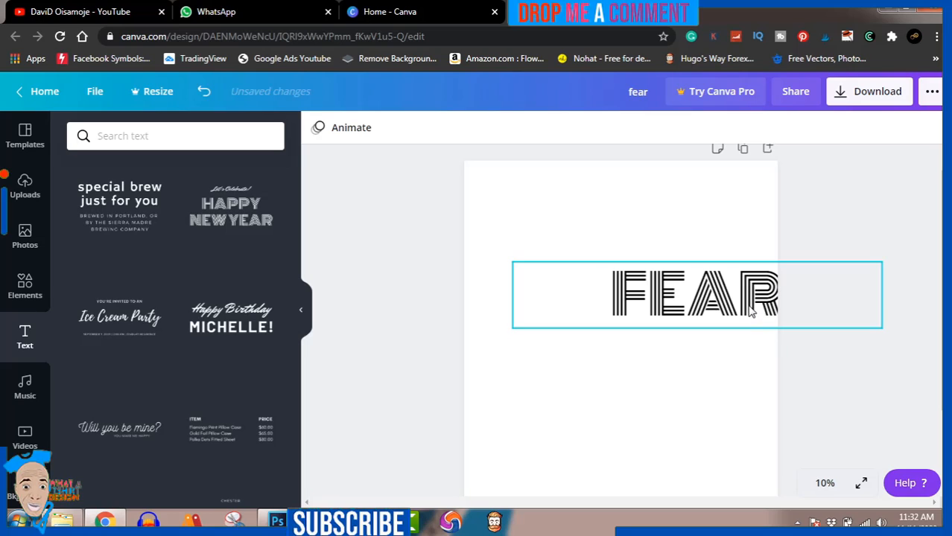
left_click_drag(750, 313, 669, 263)
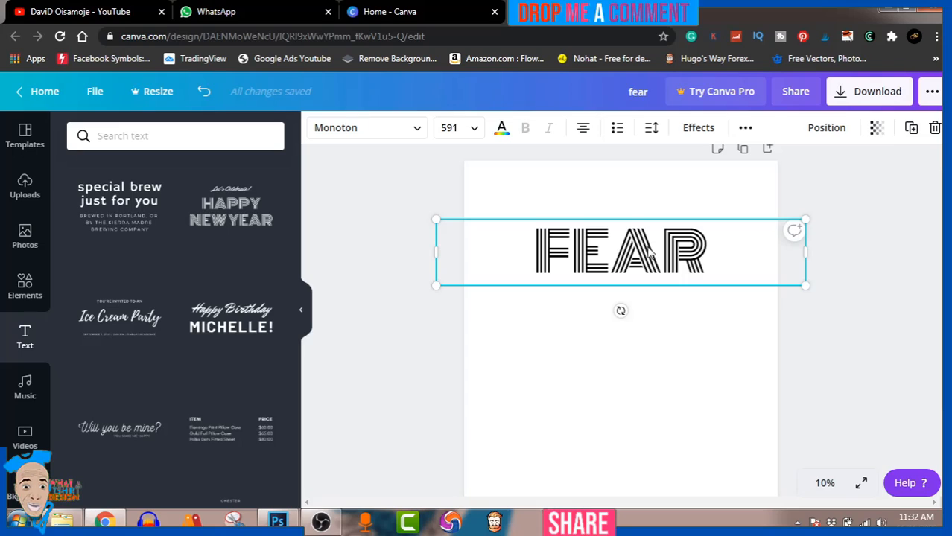
Step: Duplicate the "FEAR" text three times, stacking the copies tightly and centred beneath the original
left_click_drag(647, 253, 646, 296)
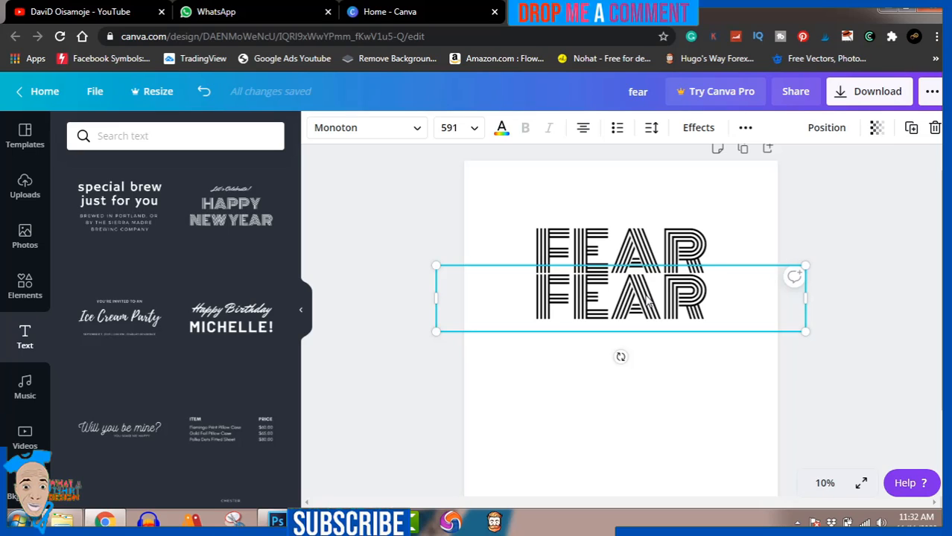
left_click_drag(646, 301, 644, 339)
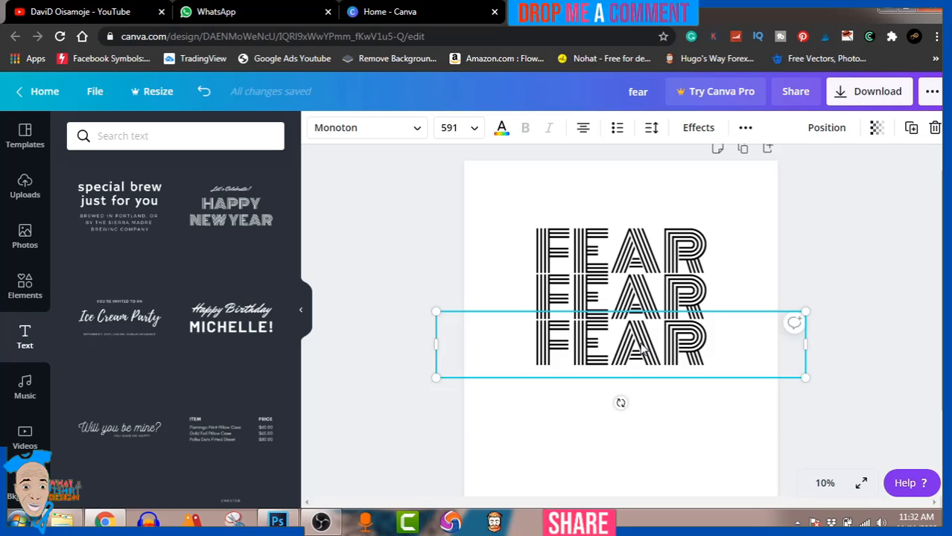
left_click_drag(641, 347, 640, 389)
Step: Change the second, third and fourth "FEAR" lines to "LESS", "LOVE" and "MORE"
left_click(622, 293)
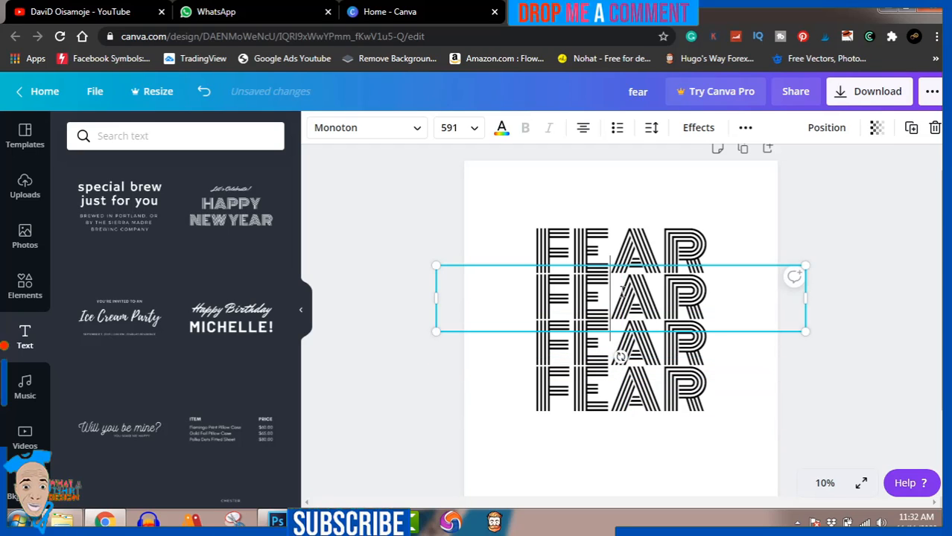
double_click(623, 293)
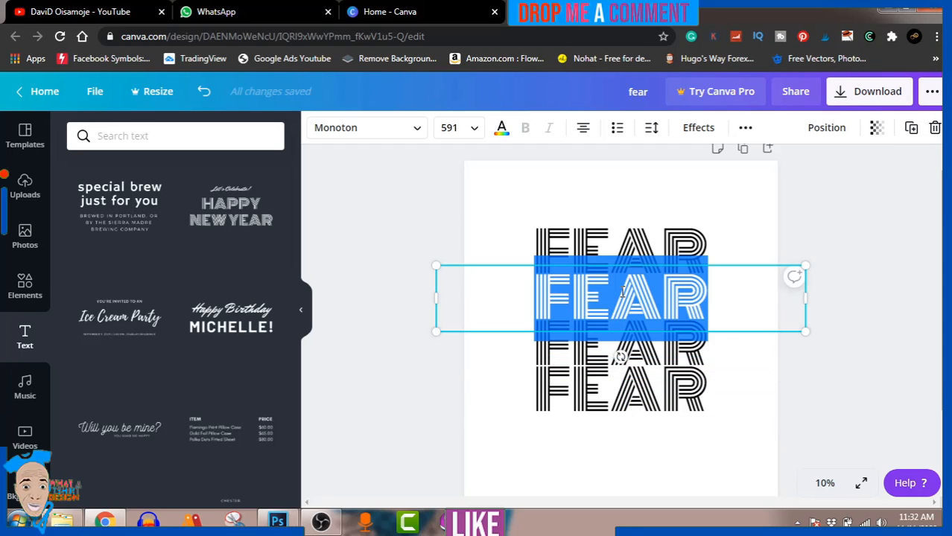
type("LESS")
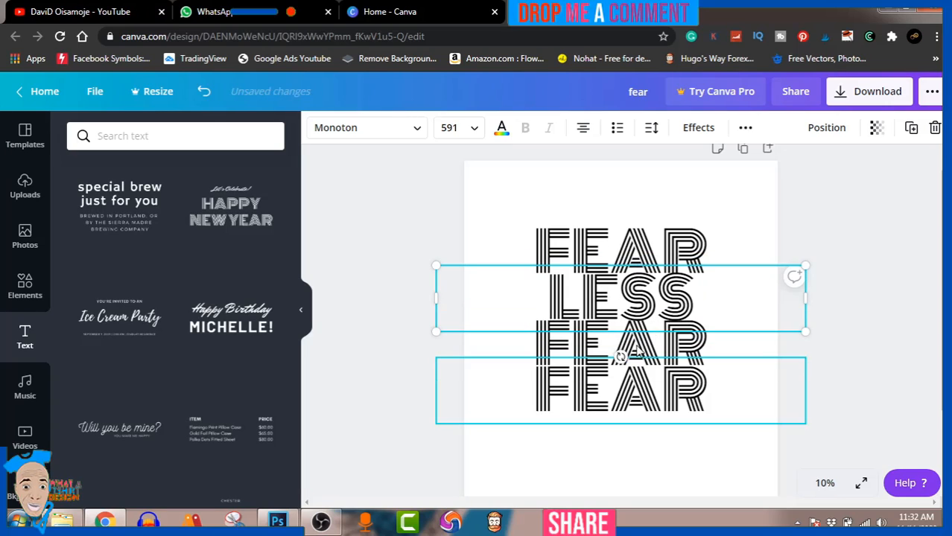
left_click(643, 351)
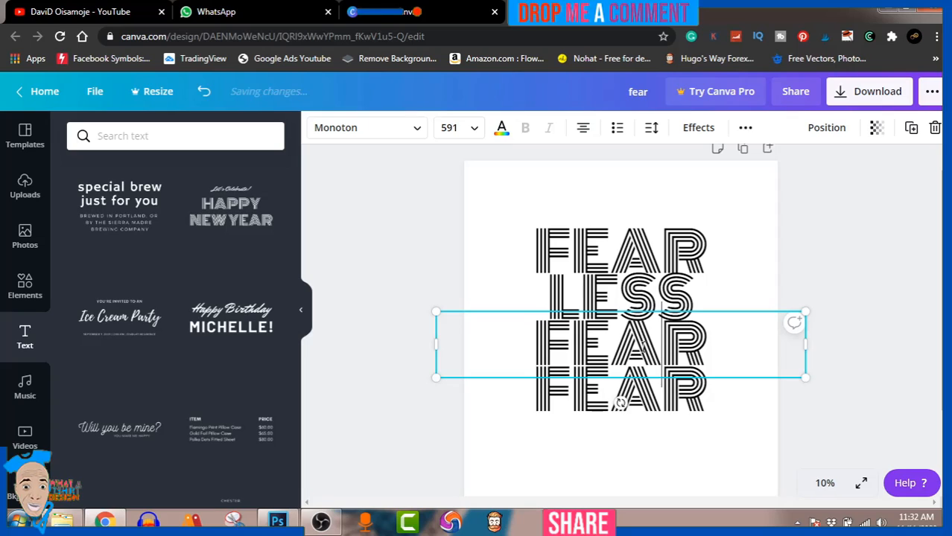
double_click(643, 347)
type("LOVE")
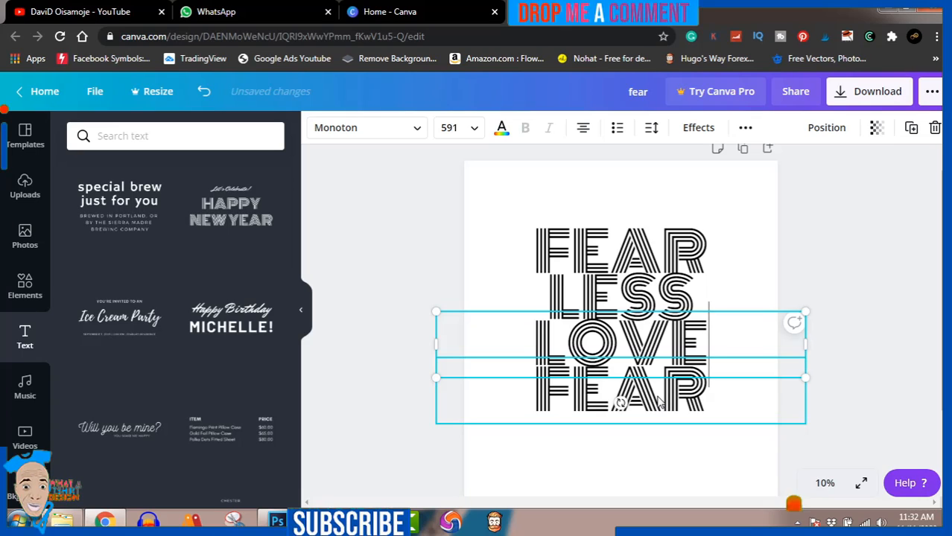
left_click(658, 401)
double_click(658, 399)
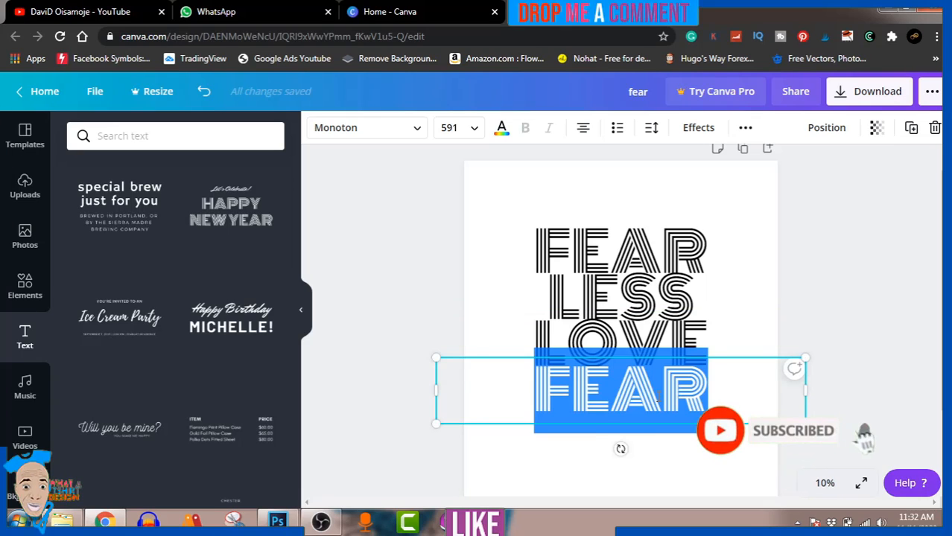
type("MORE")
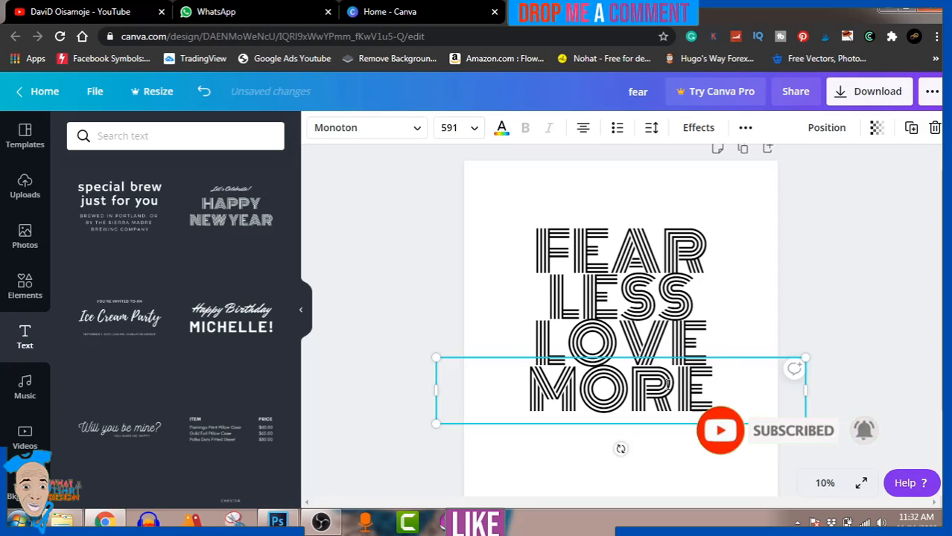
left_click(844, 235)
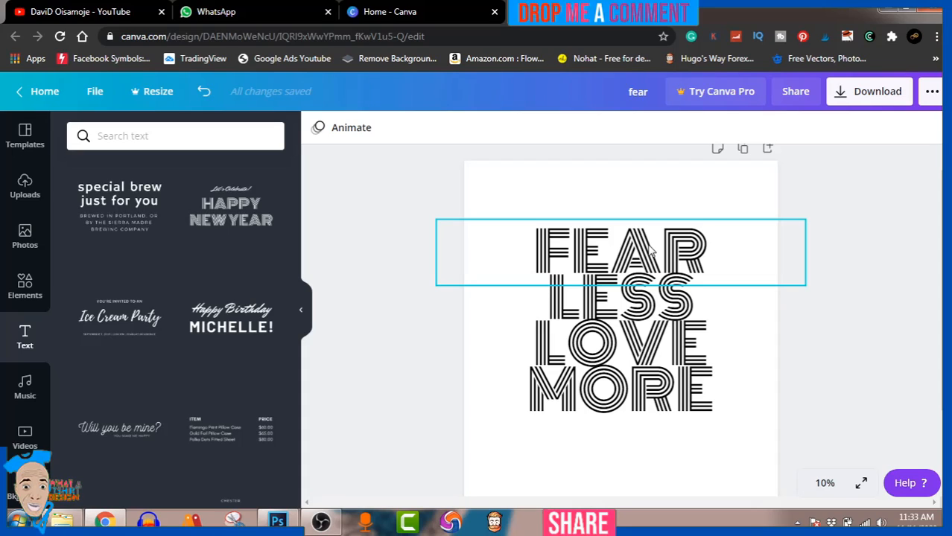
Step: Set the page background colour to black
left_click(646, 196)
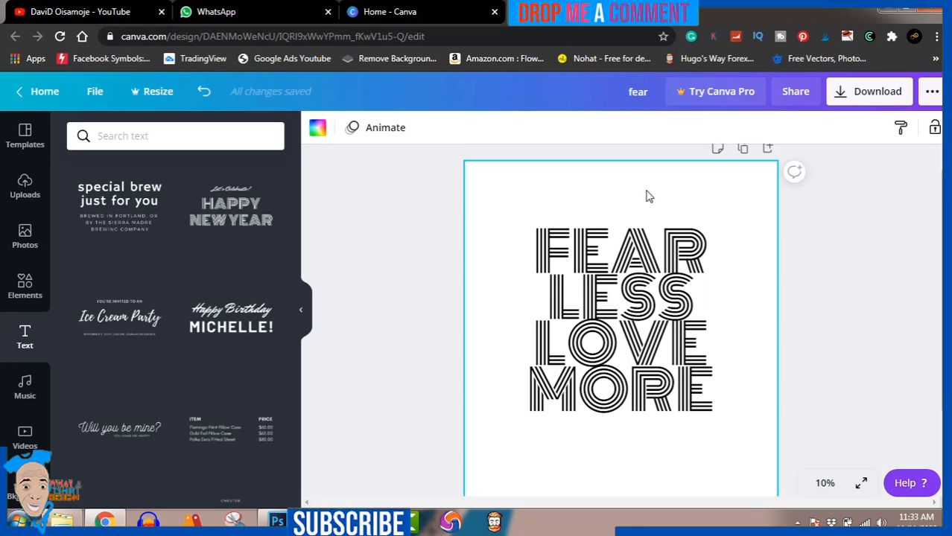
left_click(318, 131)
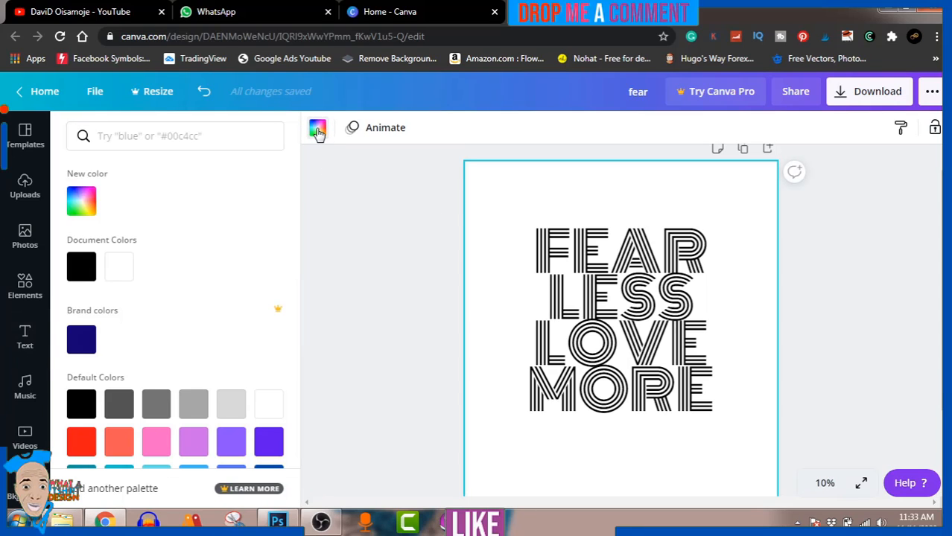
left_click(80, 269)
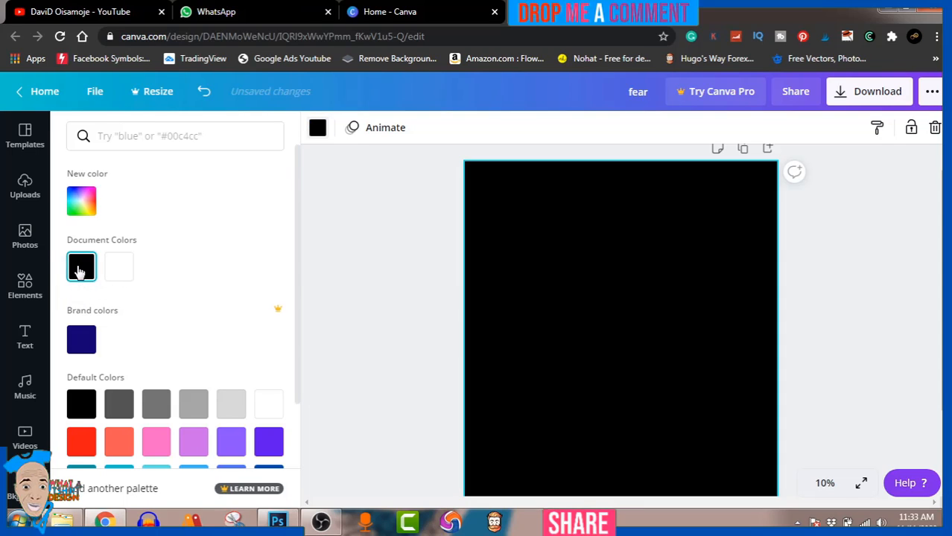
left_click(397, 217)
Step: Recolour all four text lines, FEAR, LESS, LOVE and MORE, to white
left_click(604, 235)
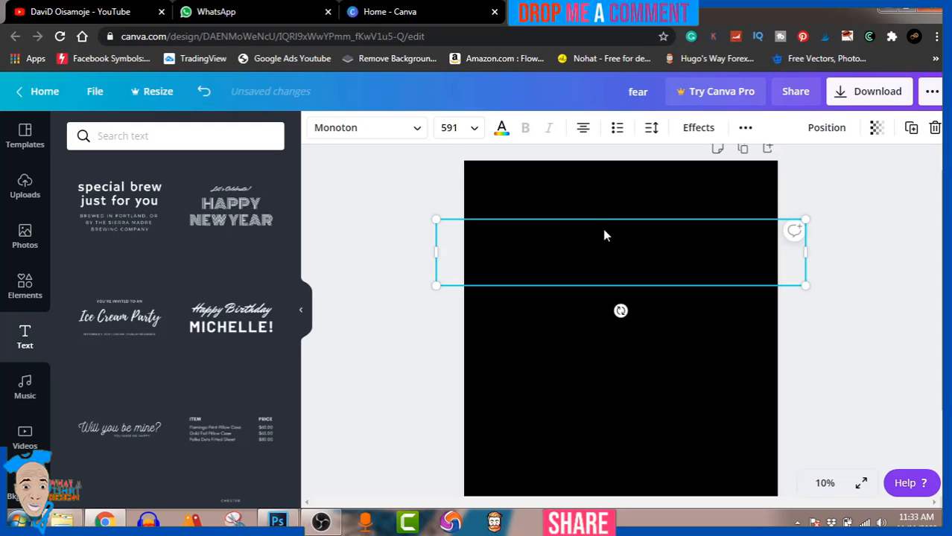
left_click(502, 130)
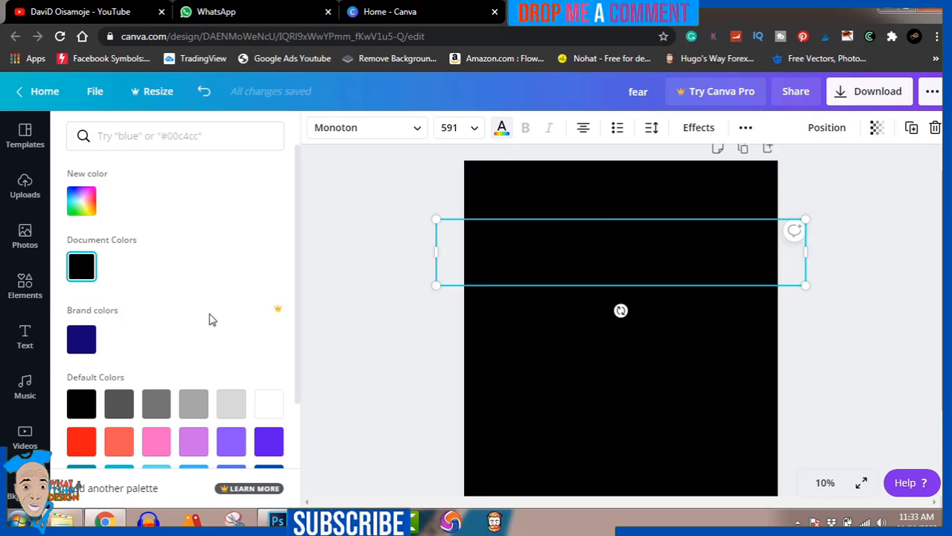
left_click(268, 404)
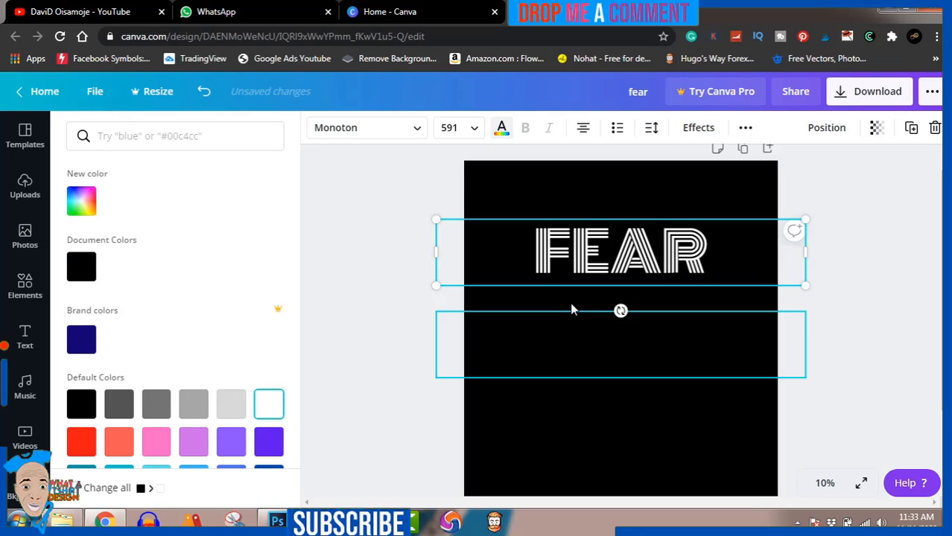
left_click(571, 328)
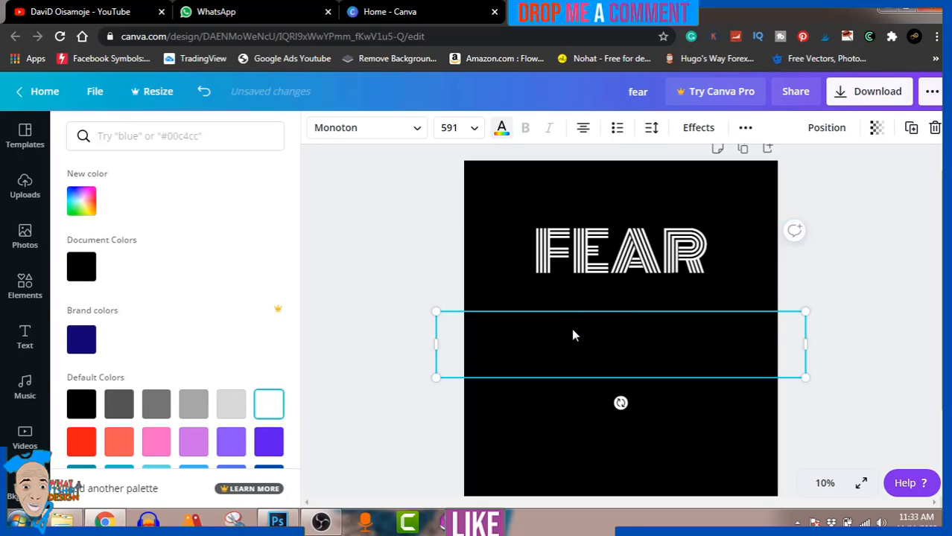
left_click(269, 404)
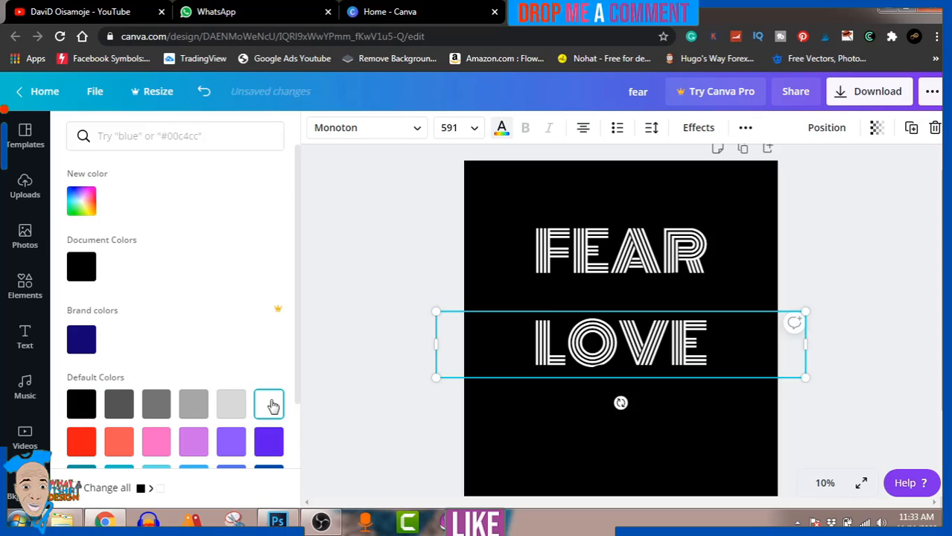
left_click(609, 278)
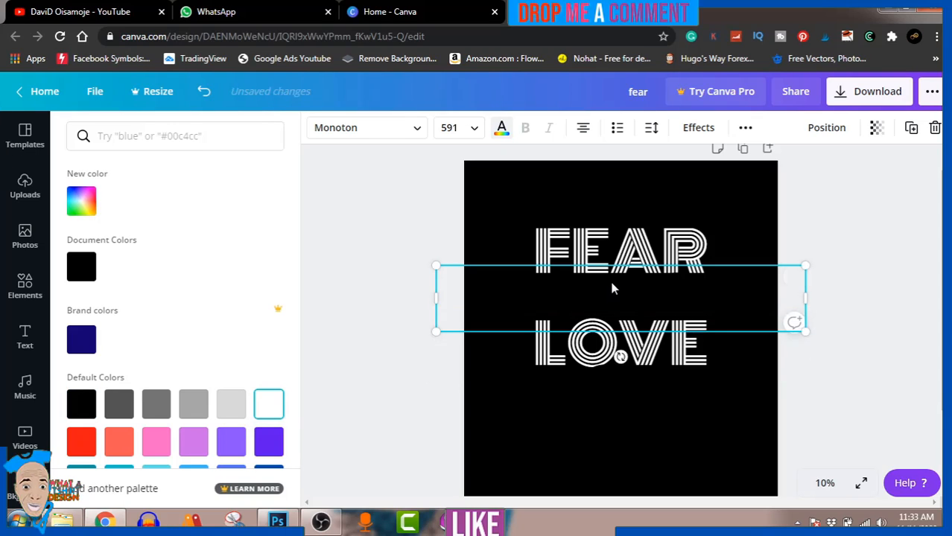
left_click(267, 403)
left_click(598, 405)
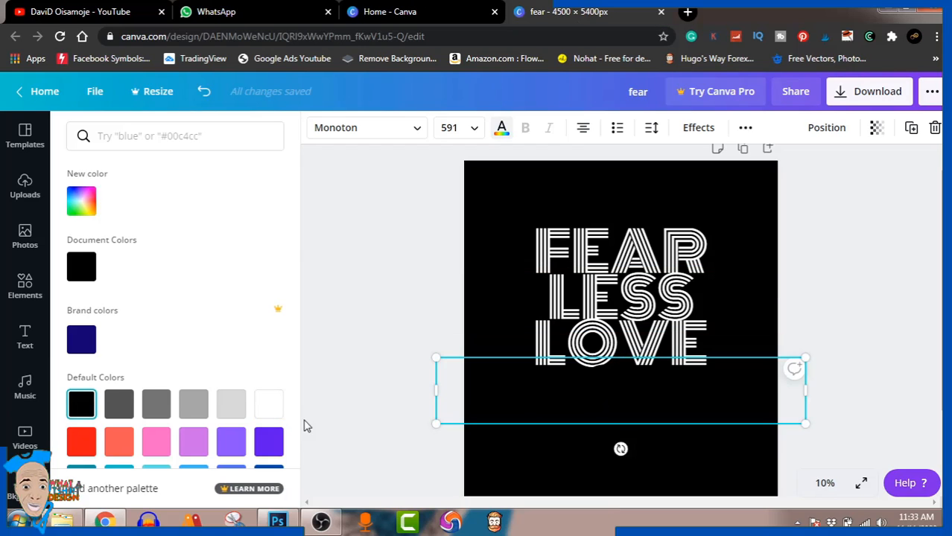
left_click(270, 406)
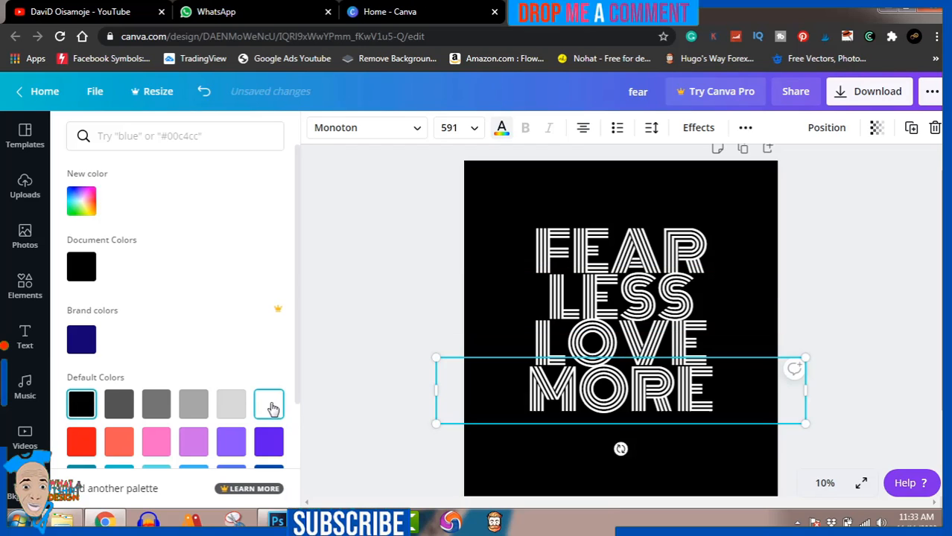
left_click(393, 276)
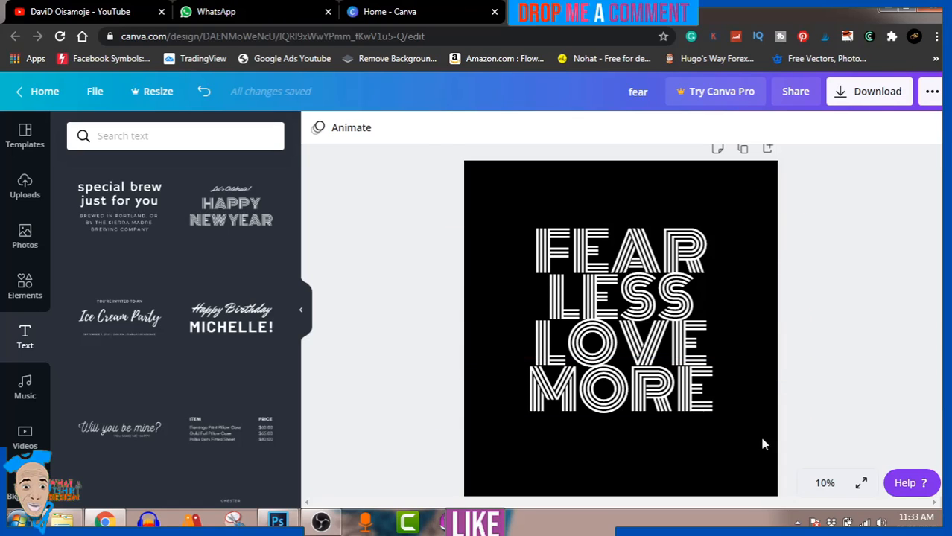
Step: Download the design as a 4500 × 5400 px PNG without a transparent background
left_click(749, 458)
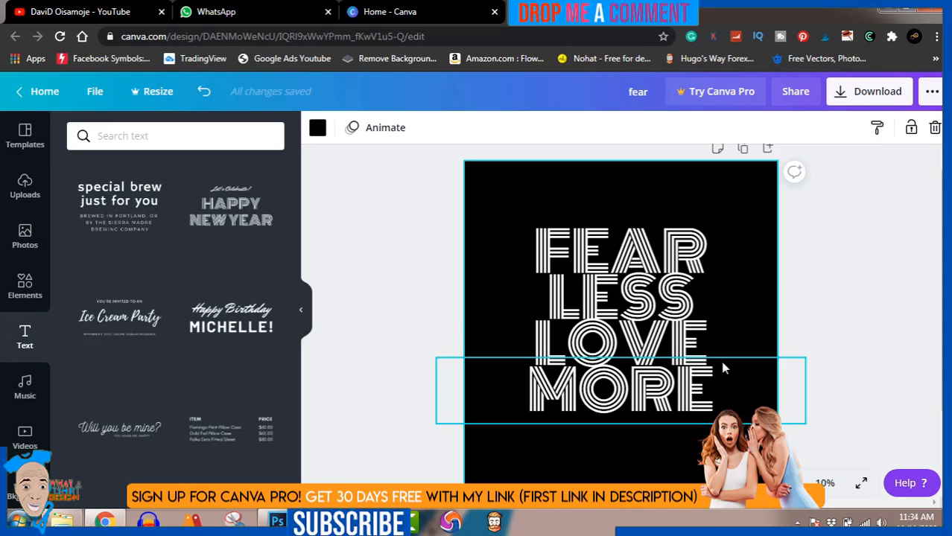
left_click(879, 91)
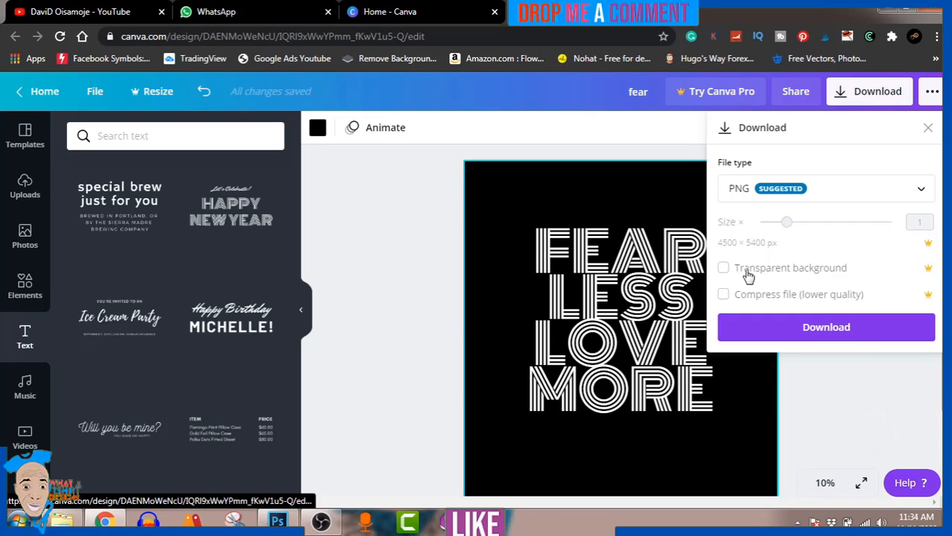
left_click(822, 332)
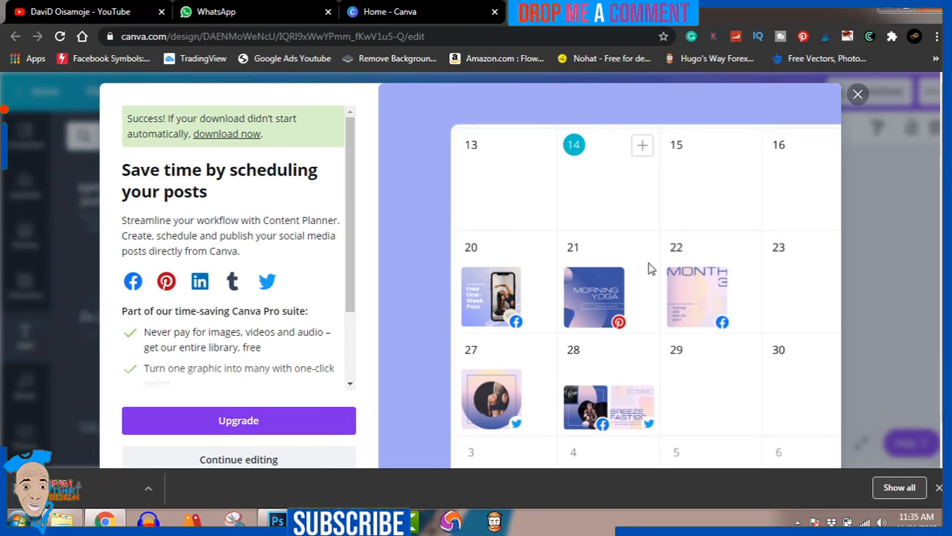
Step: Show the downloaded file in the Downloads folder and open the "fear" image
left_click(147, 490)
left_click(191, 442)
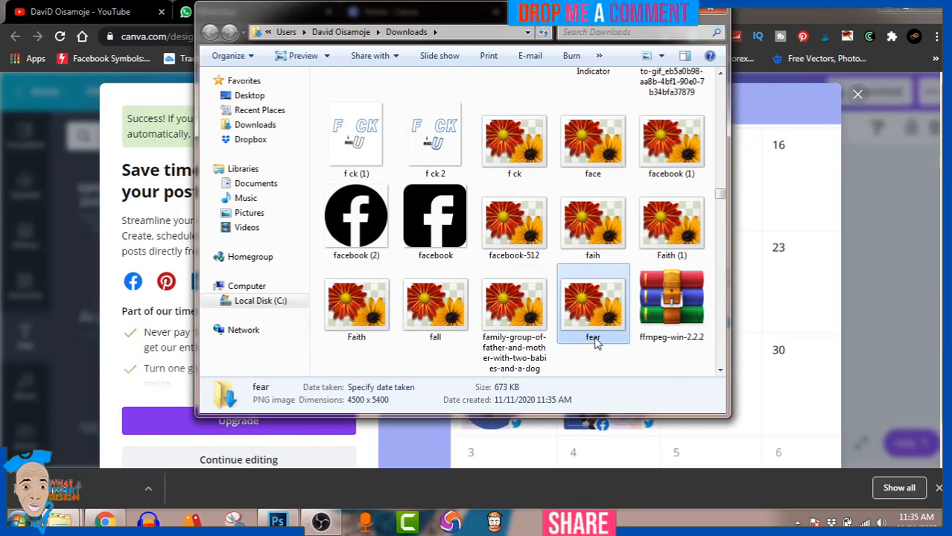
double_click(591, 298)
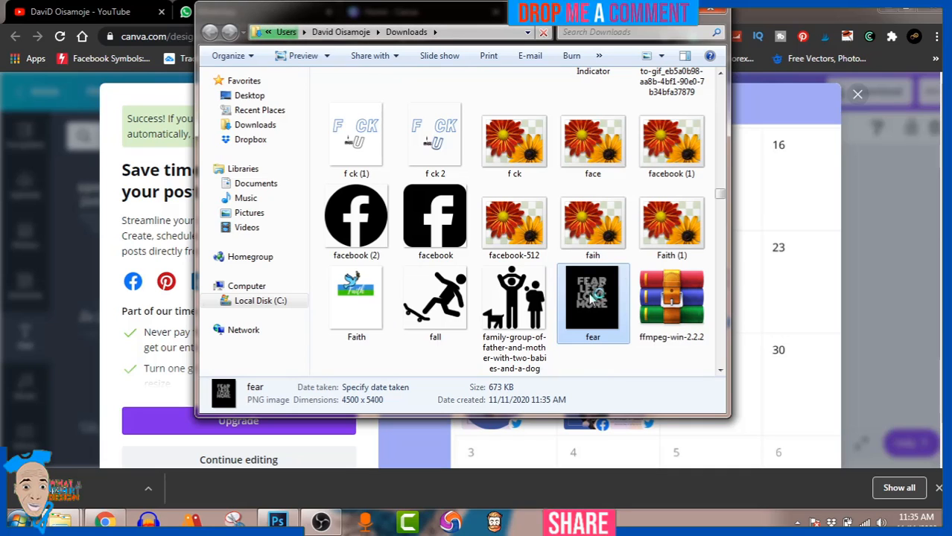